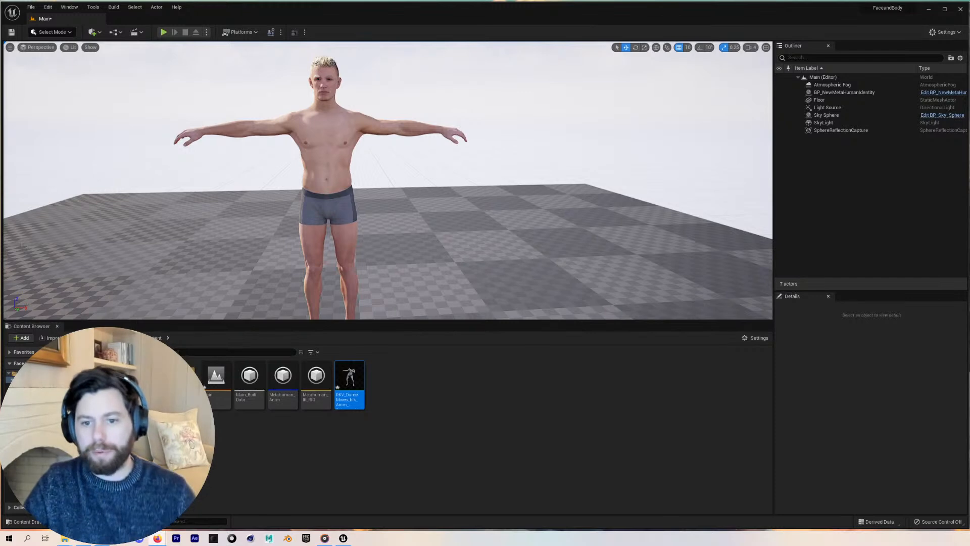
Play the level in the editor to preview the MetaHuman's existing animation, then exit play mode
click(426, 389)
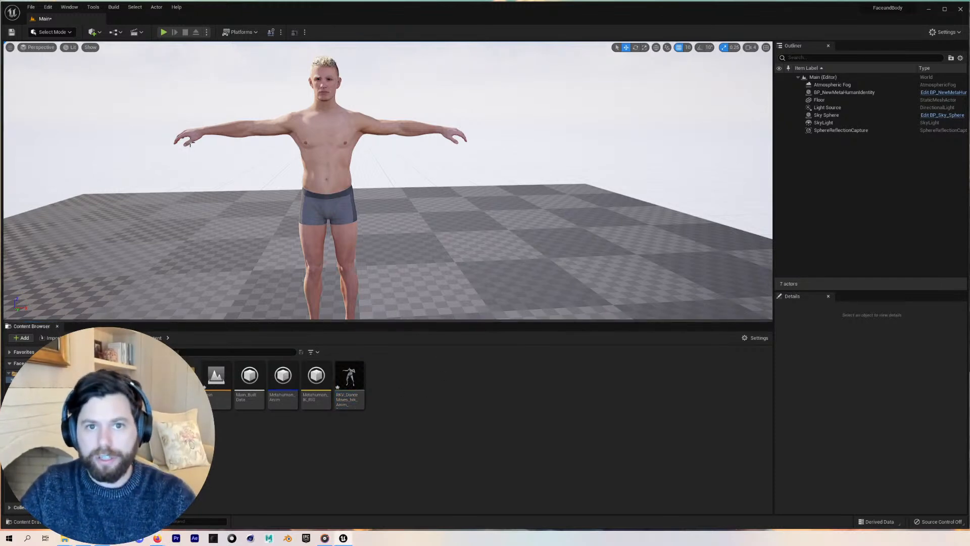
click(164, 32)
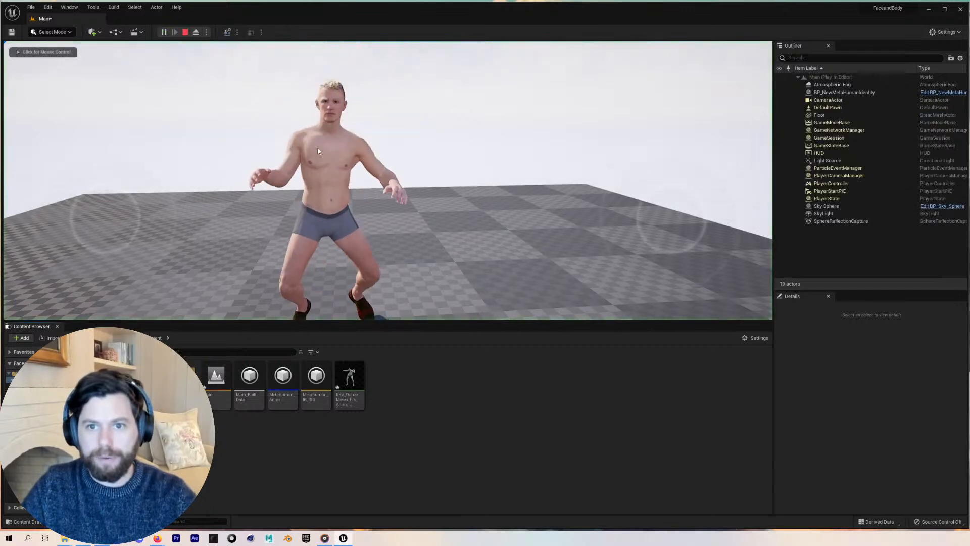
click(319, 151)
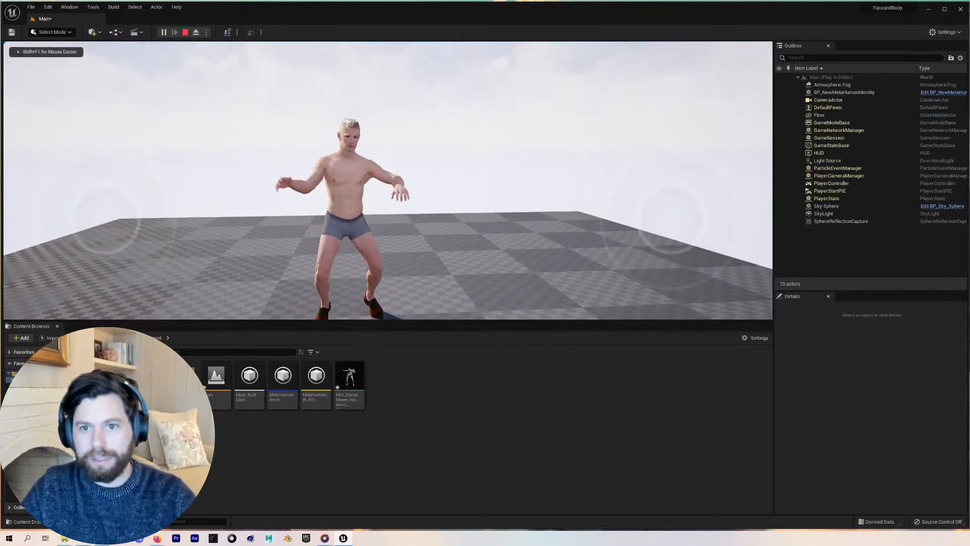
key(w)
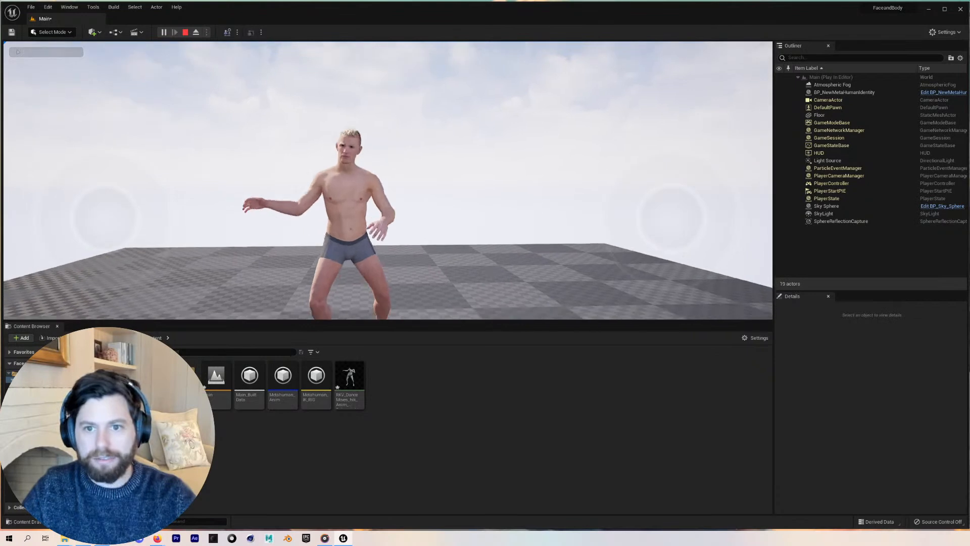
key(Escape)
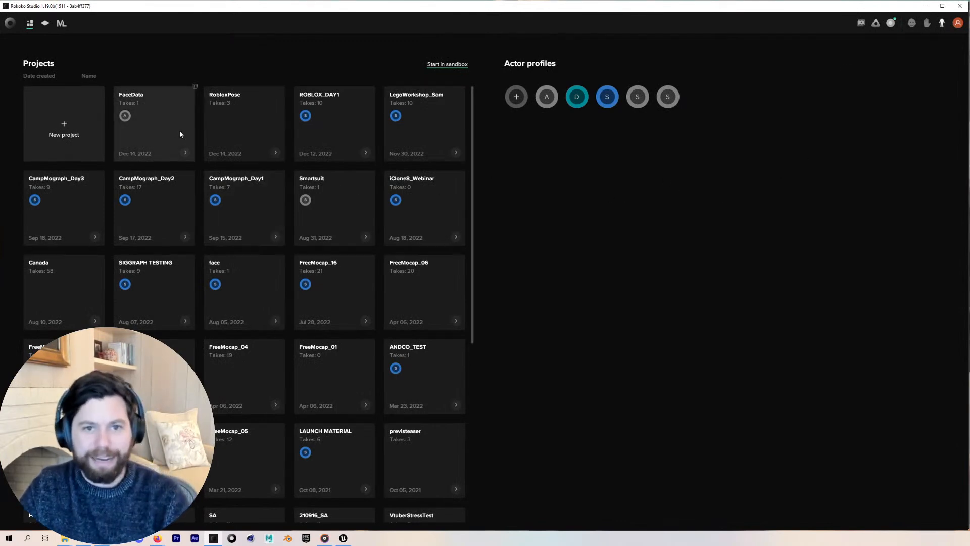
Switch to Rokoko Studio, open the FaceData project and connect the iPhone through Rokoko Remote
click(166, 127)
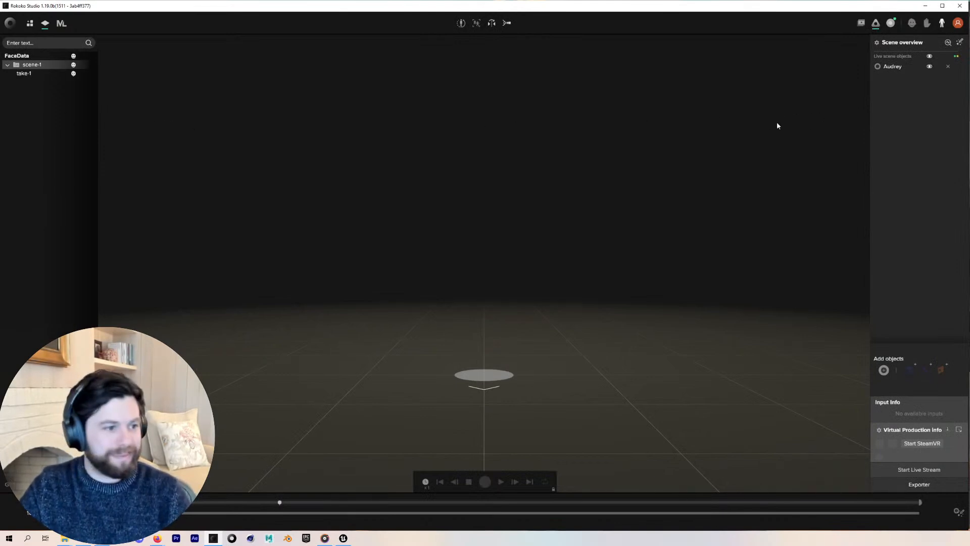
click(891, 23)
click(889, 20)
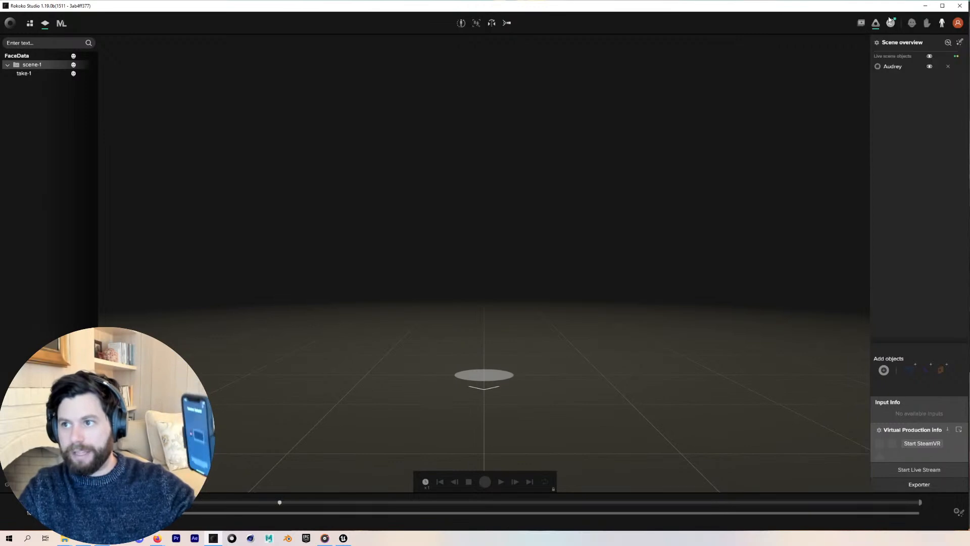
click(890, 22)
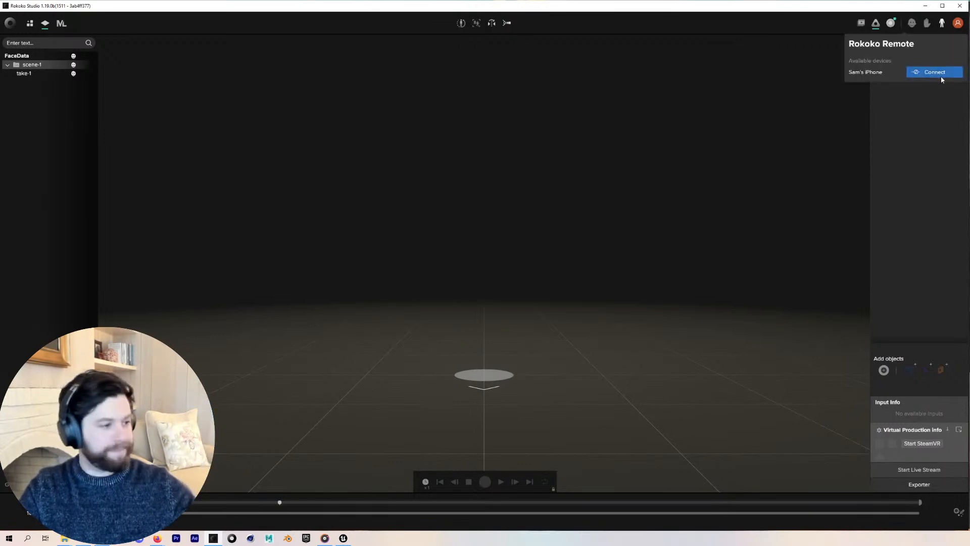
click(941, 74)
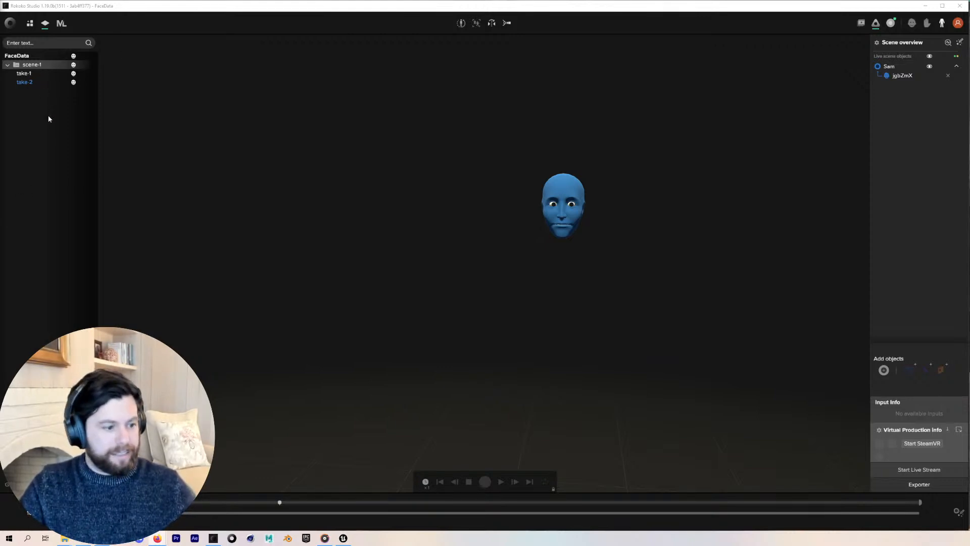
Remove the streamed phone face object from the scene overview
click(891, 24)
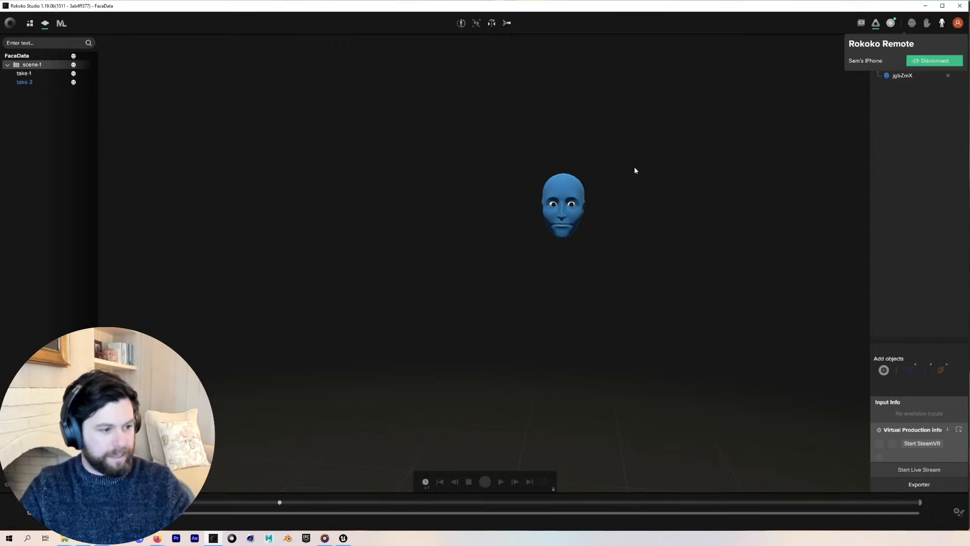
click(896, 115)
click(948, 75)
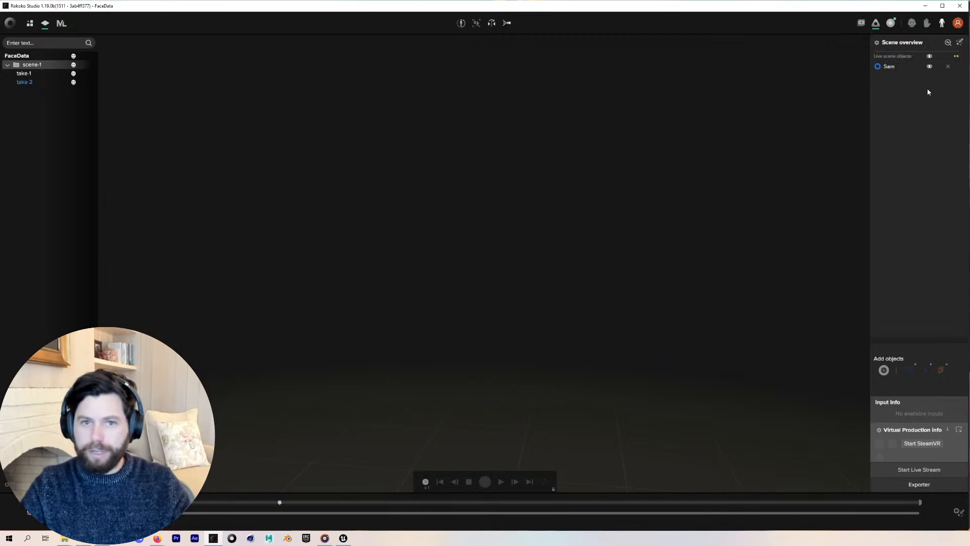
Return to the projects list and open the Sample project
click(32, 23)
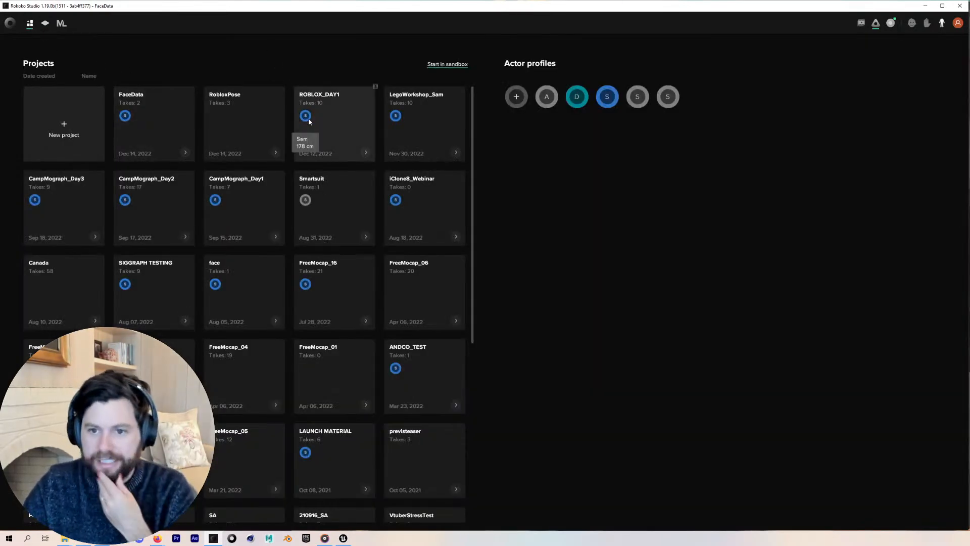
scroll(326, 246, down, 3)
scroll(335, 299, down, 3)
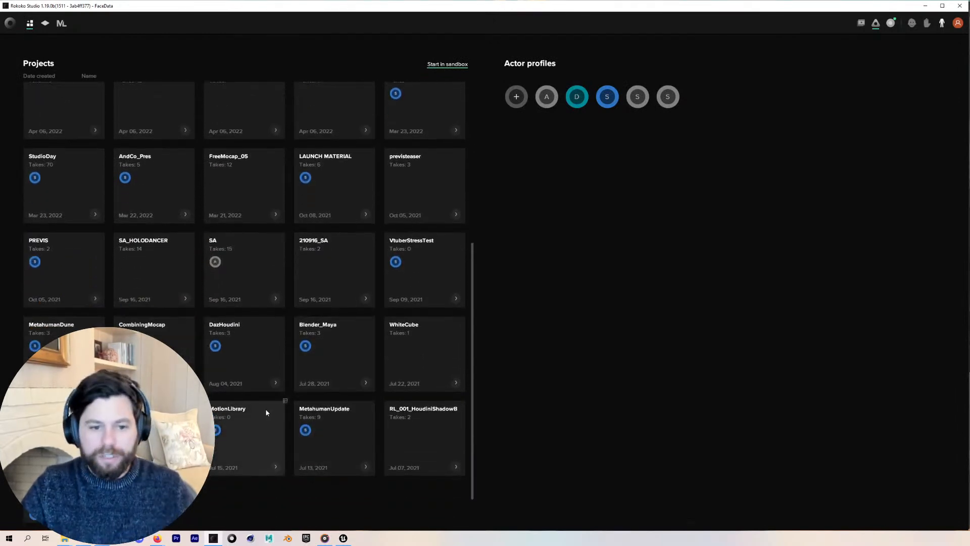
click(63, 505)
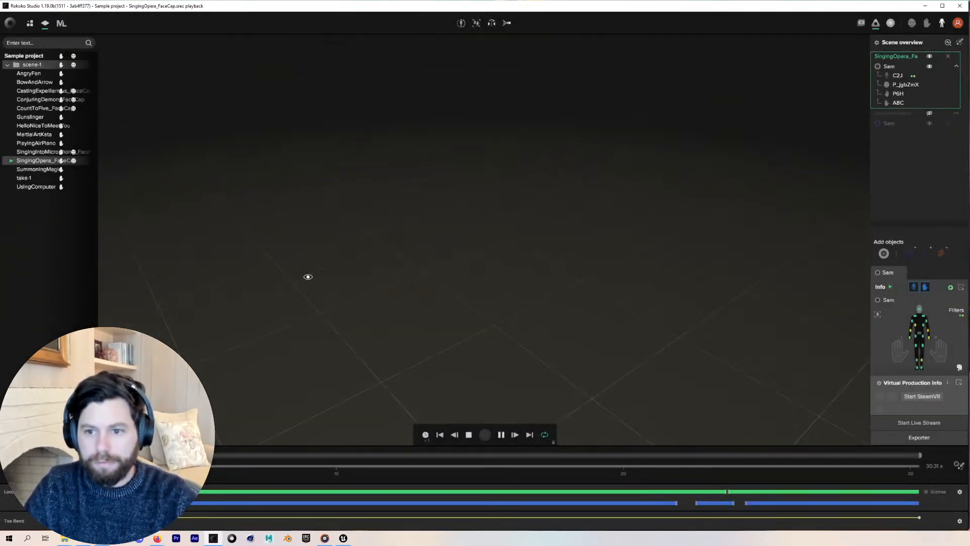
Set the viewport to the Front camera preset to view the playing take
right_drag(308, 276, 307, 275)
click(508, 30)
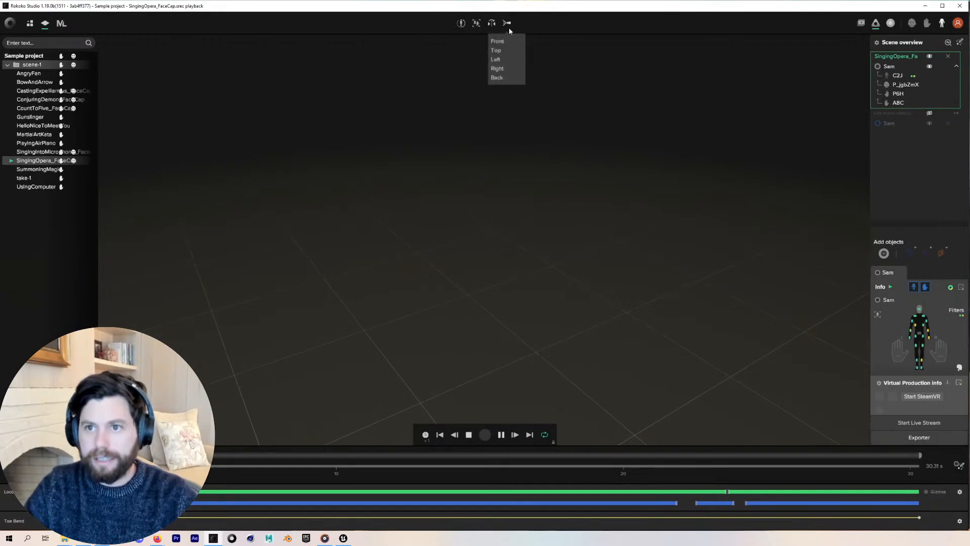
click(496, 51)
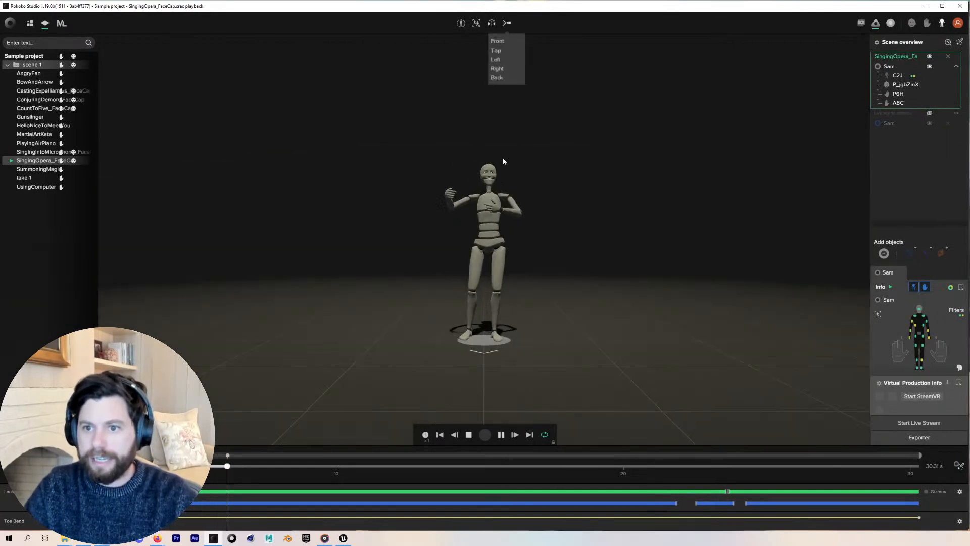
scroll(519, 161, up, 5)
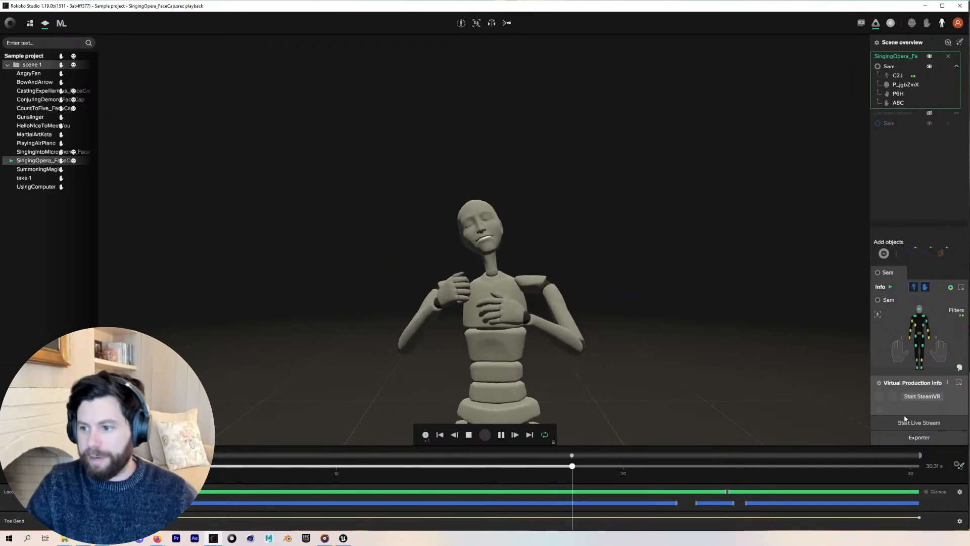
Start the live stream with the Unreal Engine target enabled
click(918, 422)
click(211, 142)
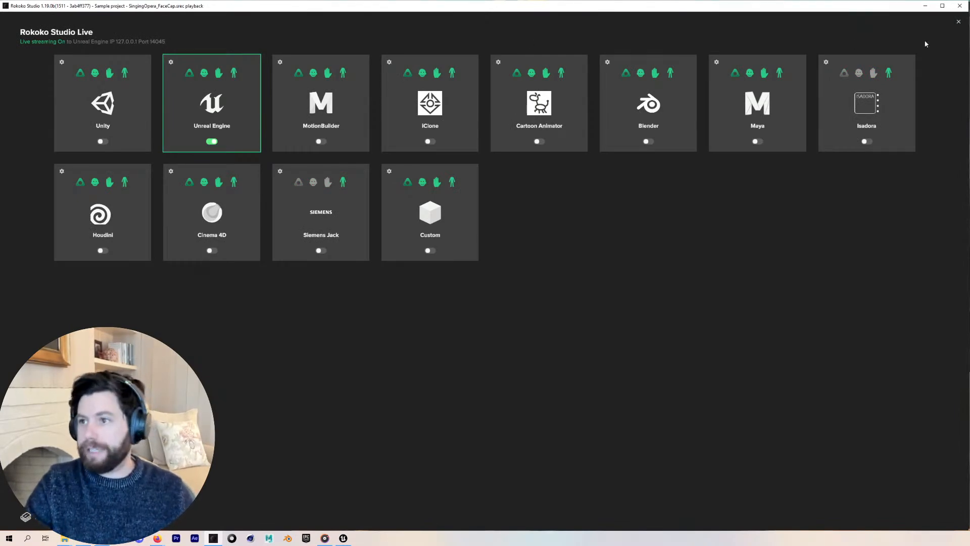
click(958, 23)
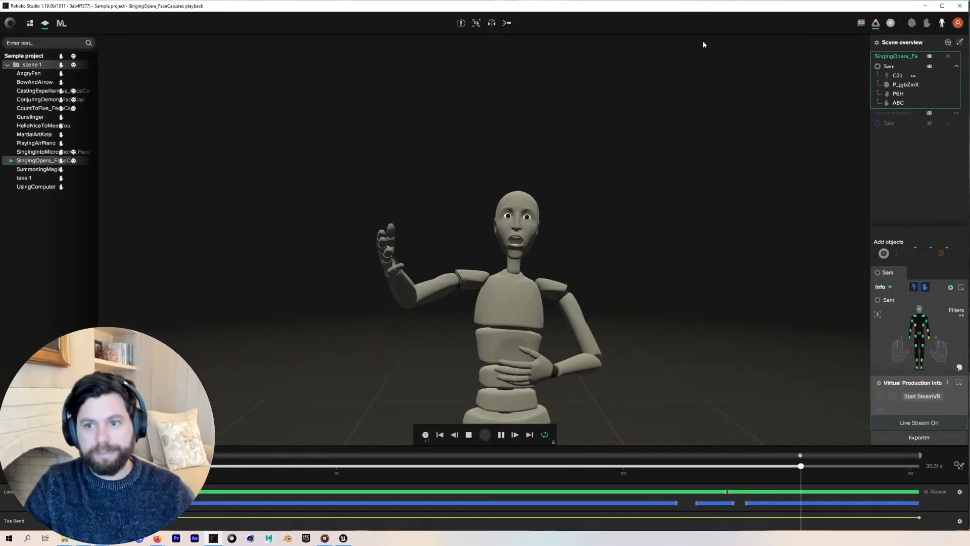
Return to Unreal Editor and search the plugins for rokoko to check Rokoko Studio Live
click(925, 6)
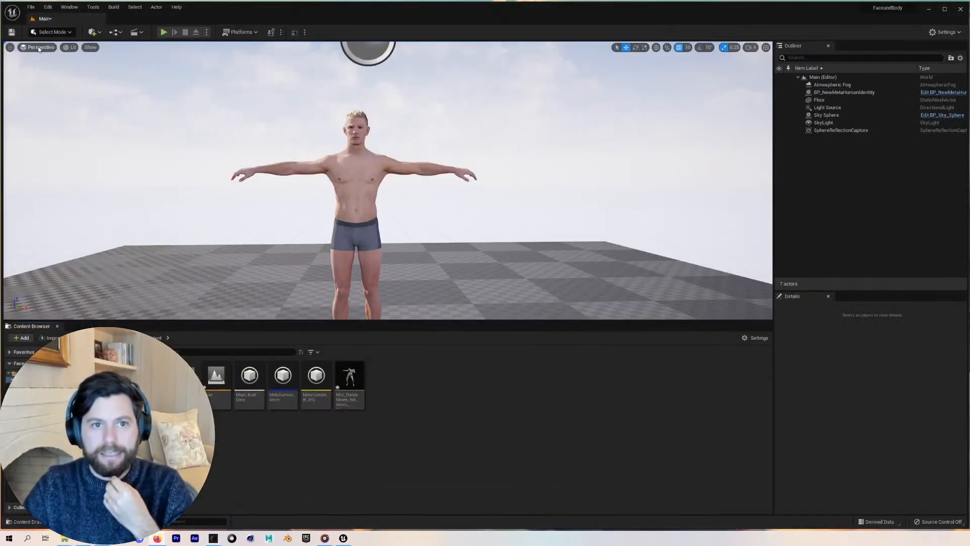
click(47, 8)
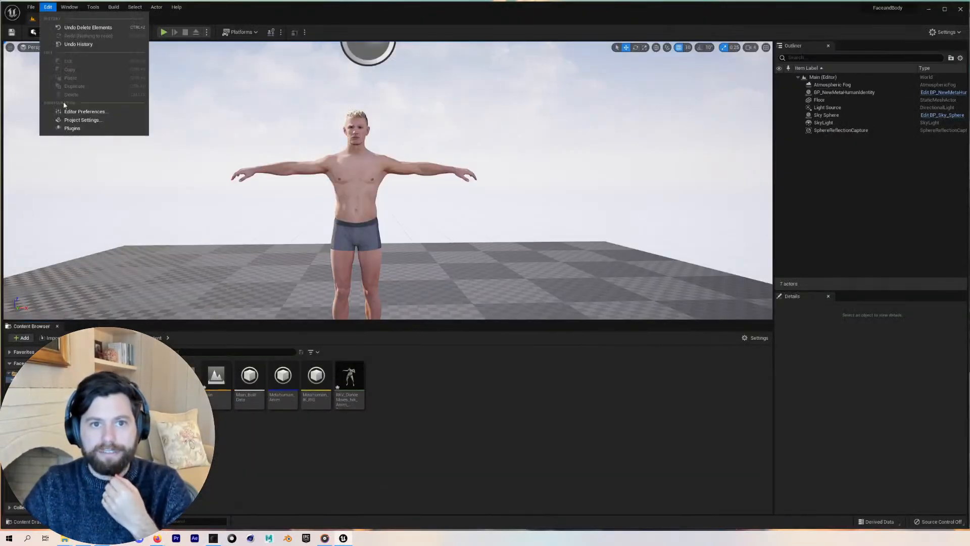
click(73, 129)
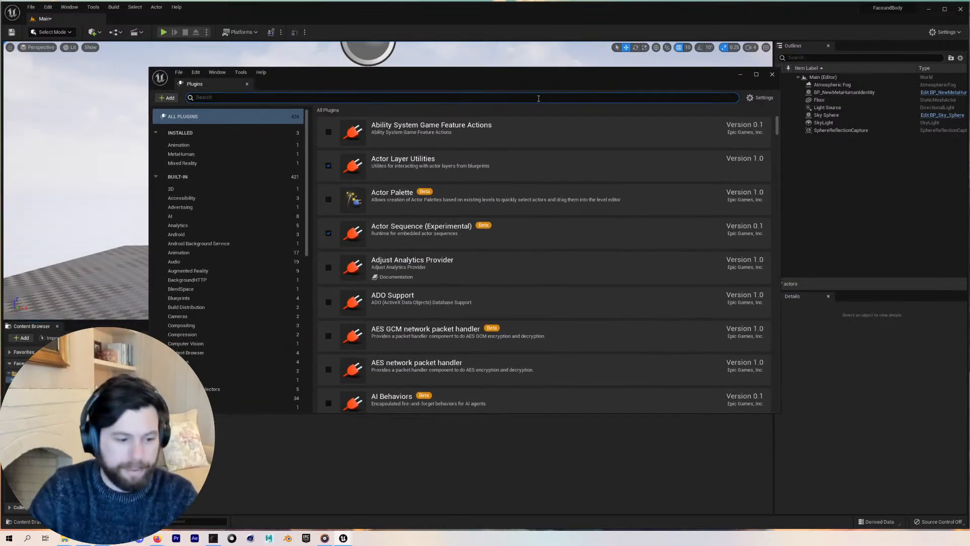
text(rokoko)
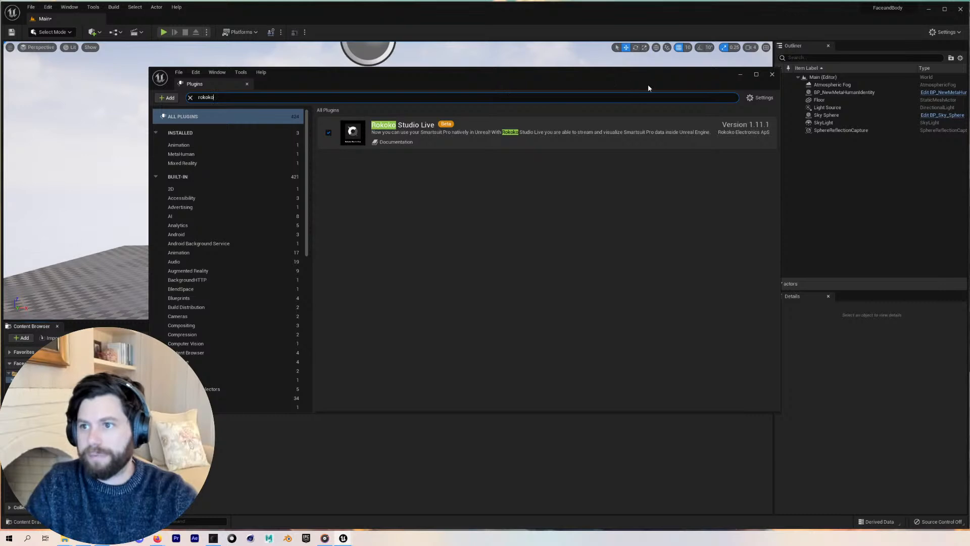
click(771, 75)
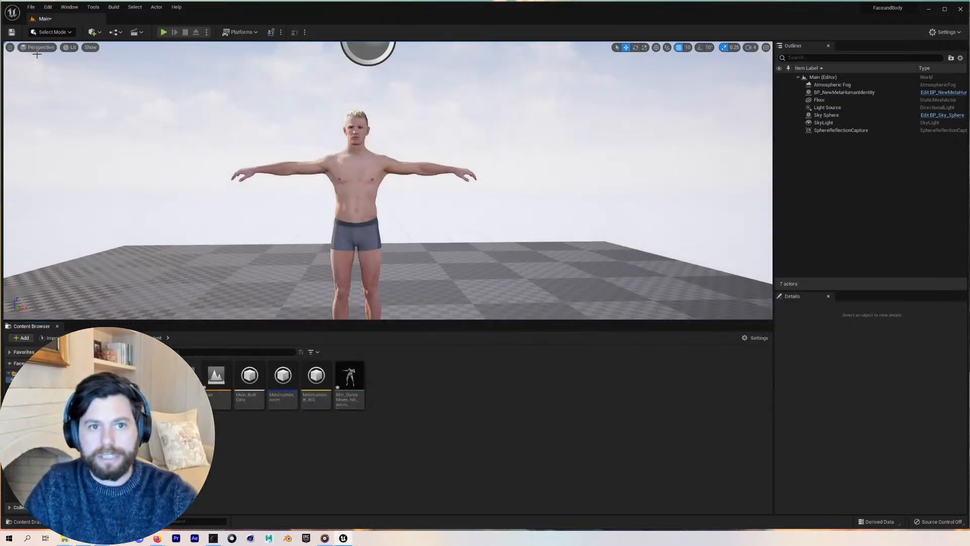
Add a Rokoko Receiver actor to the level
click(93, 32)
text(rec)
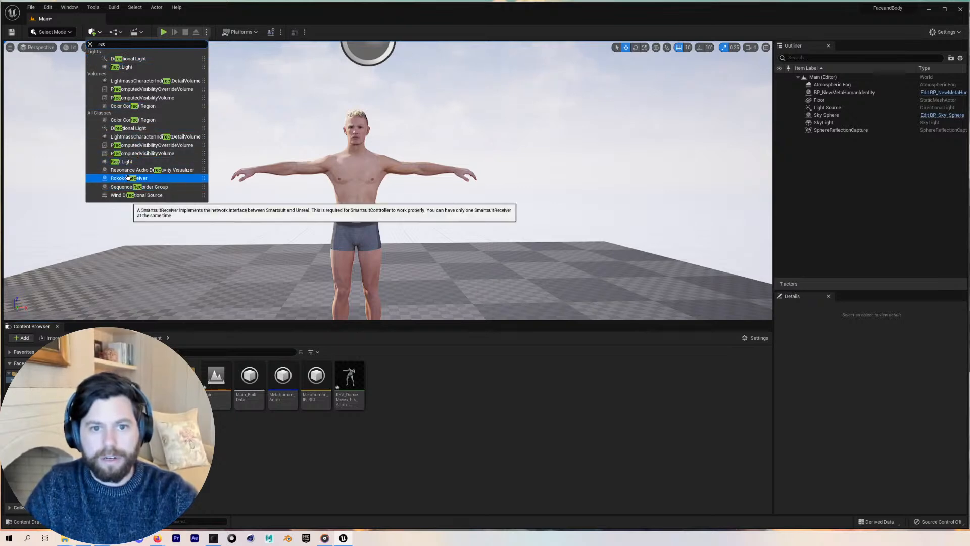
drag(128, 178, 267, 178)
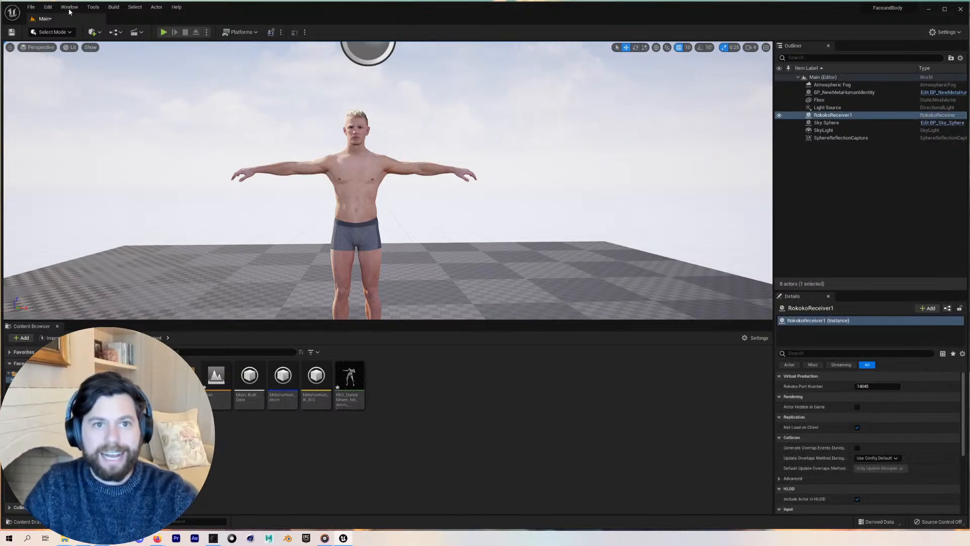
Open the Live Link window, add a Rokoko Studio Source, and close the window
click(48, 7)
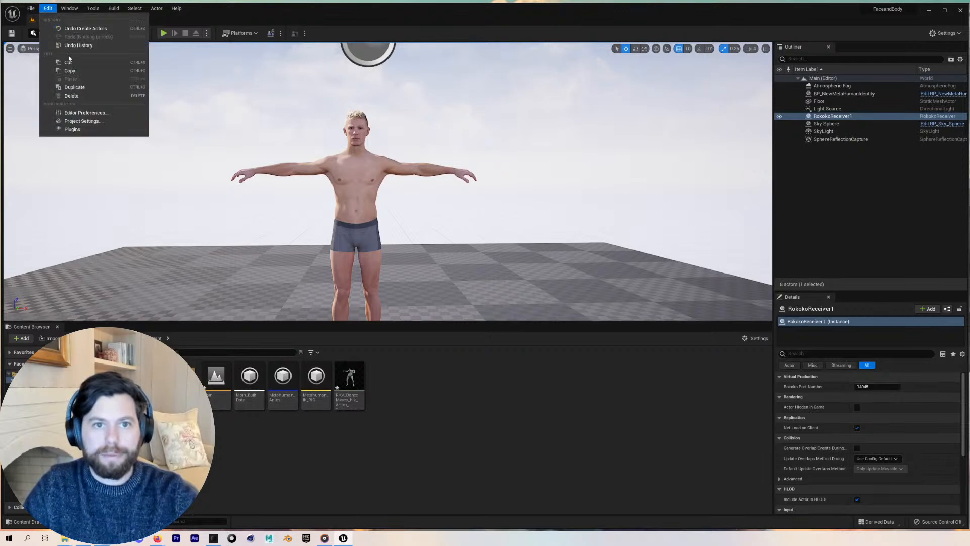
click(69, 8)
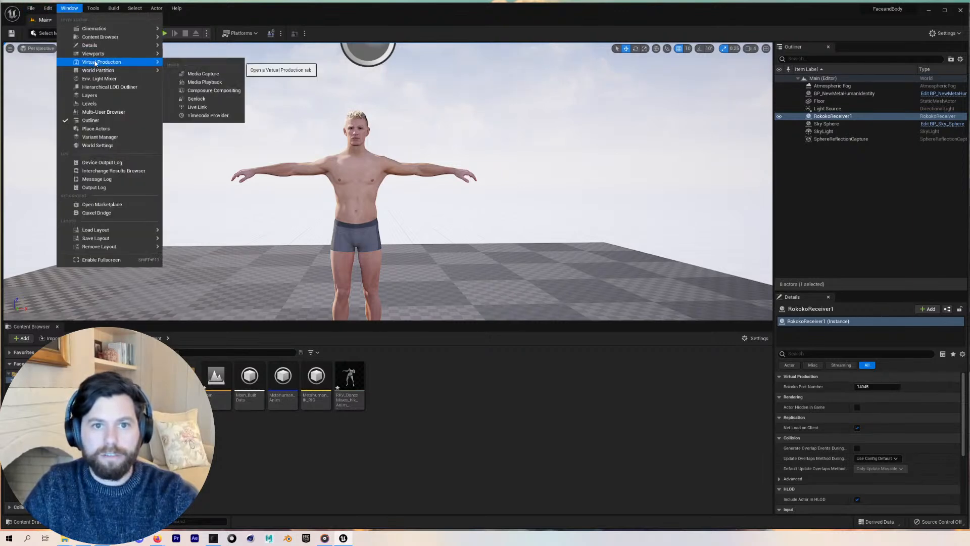
click(200, 107)
click(194, 108)
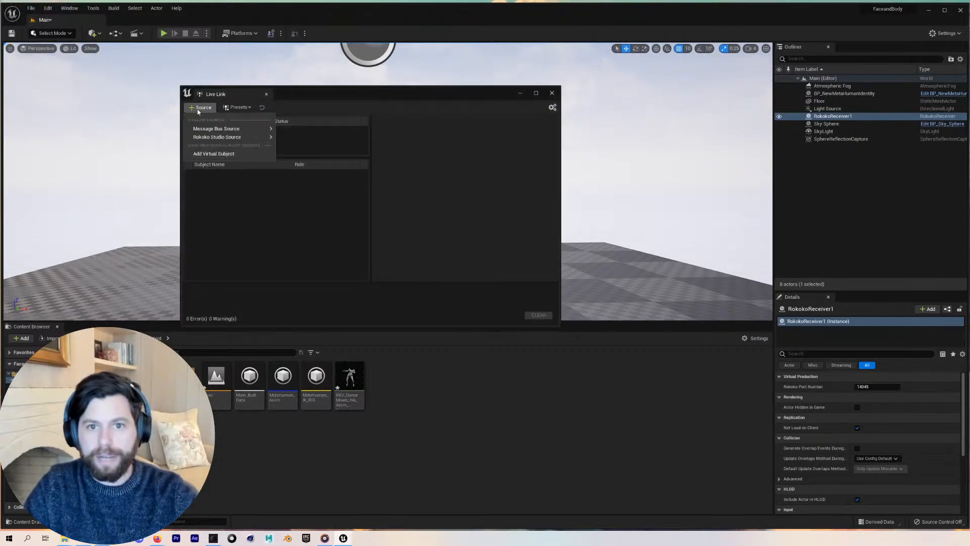
mouse_move(212, 137)
click(294, 151)
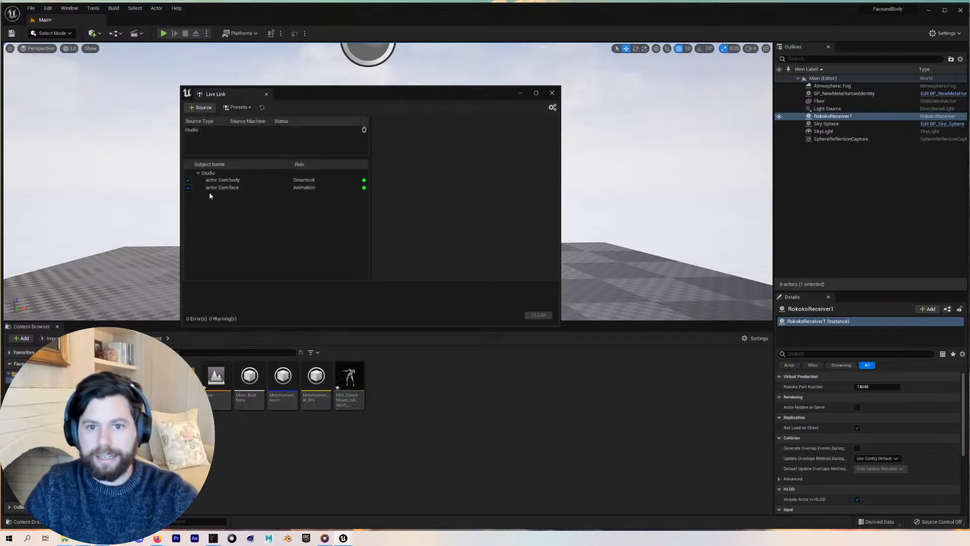
click(550, 93)
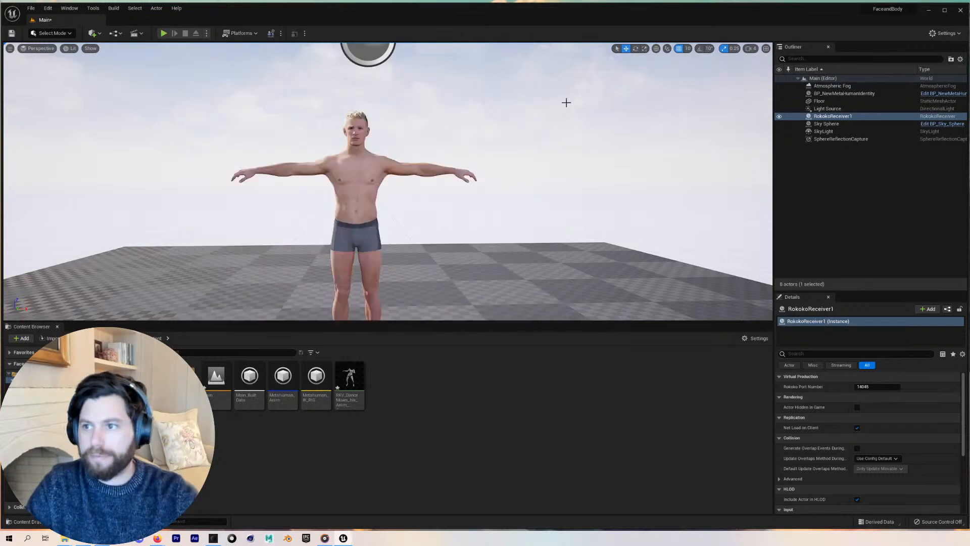
Set the MetaHuman blueprint's ARKit face subject to the streamed face actor and enable Use ARKit Face
click(859, 93)
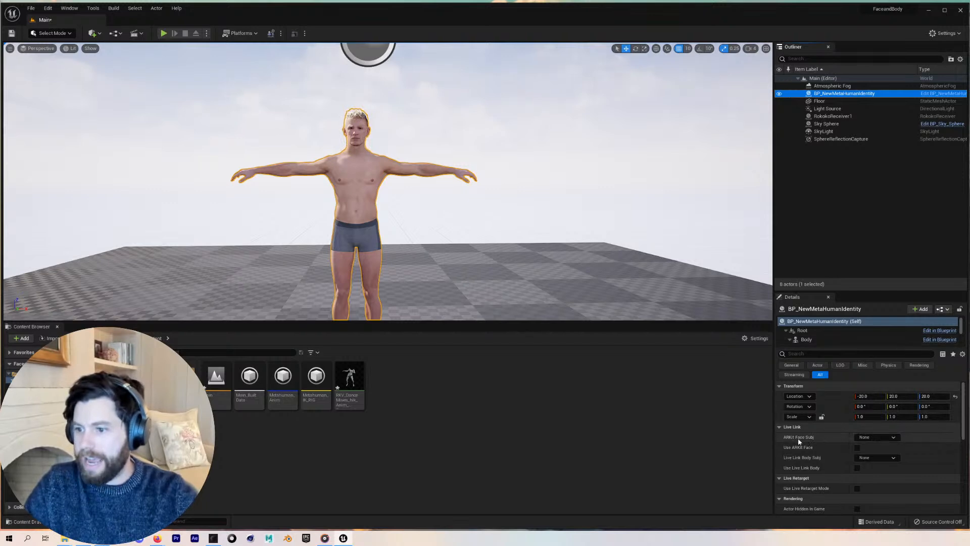
click(892, 437)
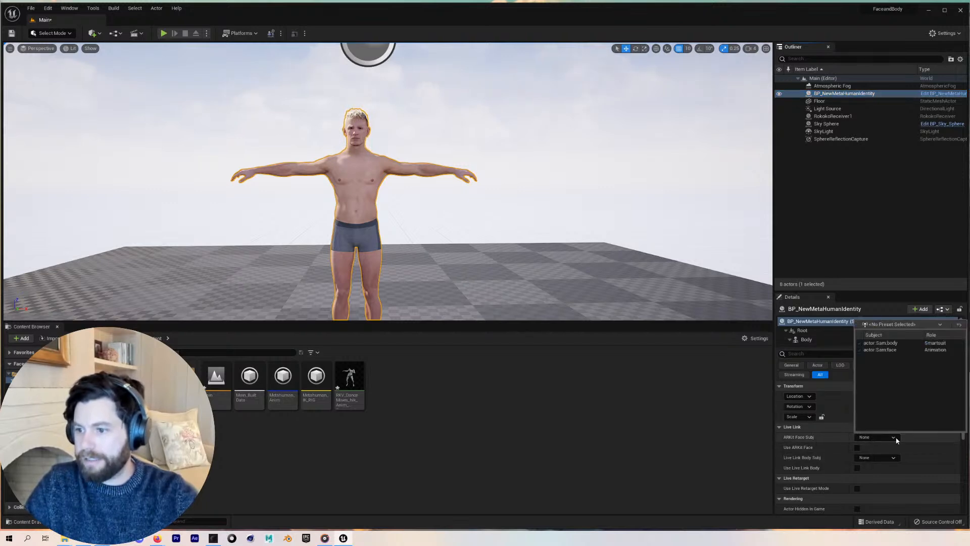
click(889, 350)
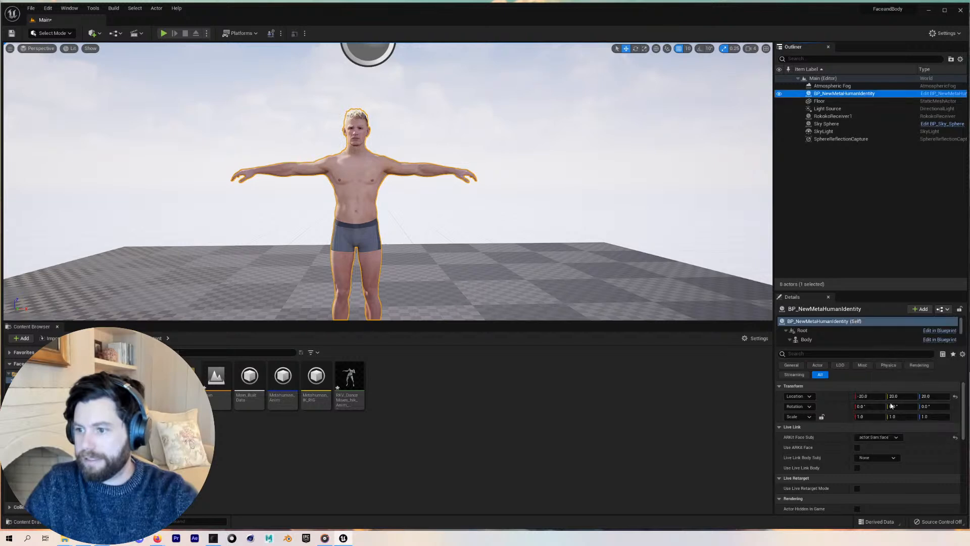
click(857, 447)
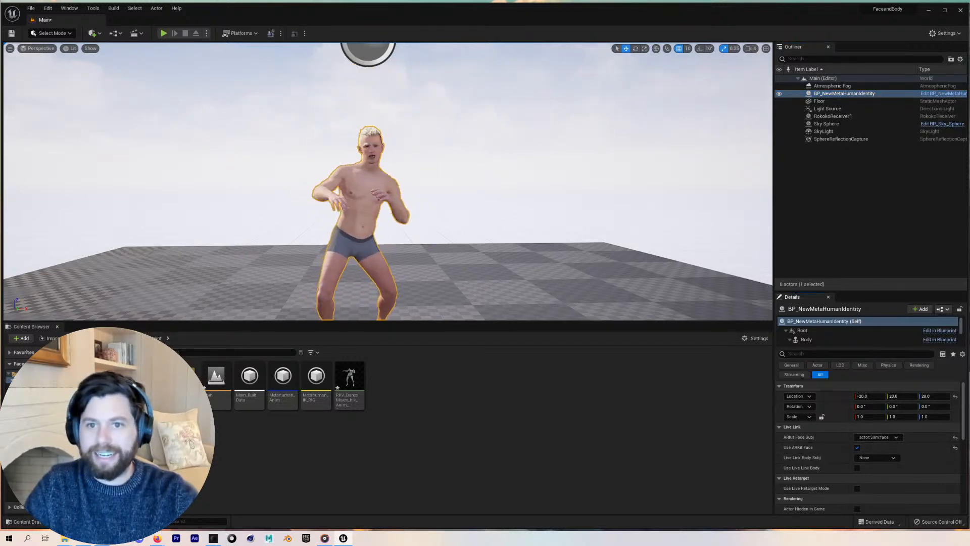
Navigate the viewport to watch the MetaHuman moving with the live face and body stream
key(w)
mouse_move(430, 185)
right_down()
mouse_move(445, 157)
mouse_move(430, 165)
mouse_move(454, 168)
mouse_move(447, 189)
mouse_move(432, 190)
mouse_move(422, 174)
right_up()
key(s)
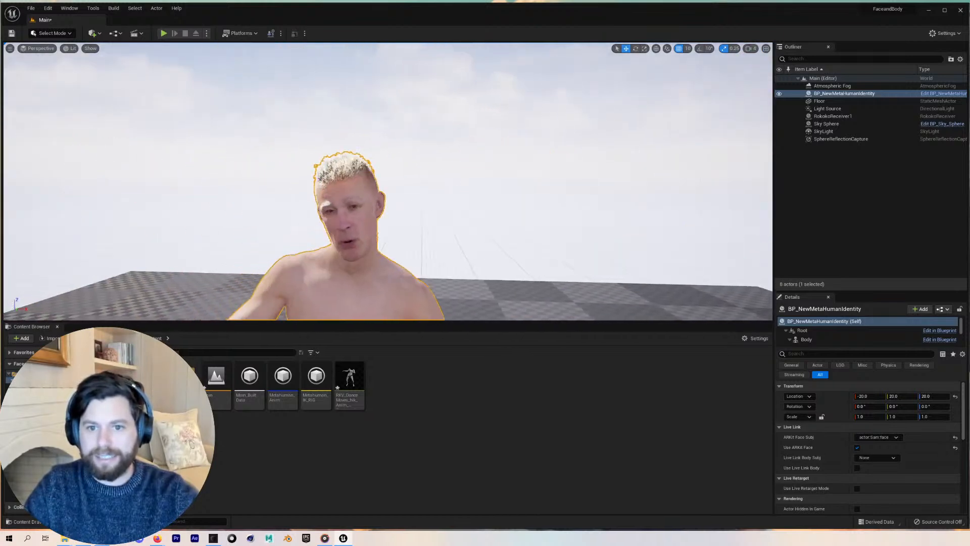
key(s)
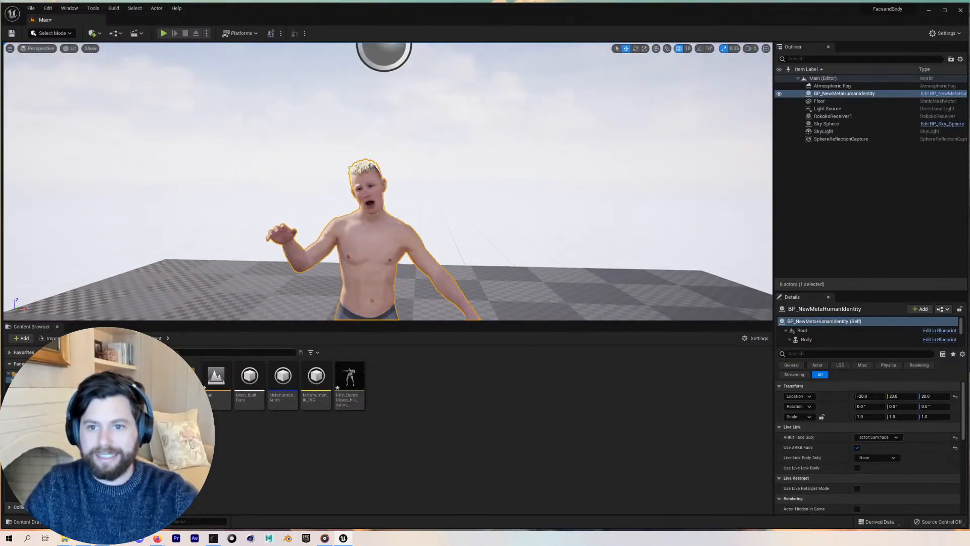
key(a)
key(d)
key(a)
right_drag(422, 175, 422, 167)
key(q)
key(d)
key(e)
right_drag(388, 109, 386, 114)
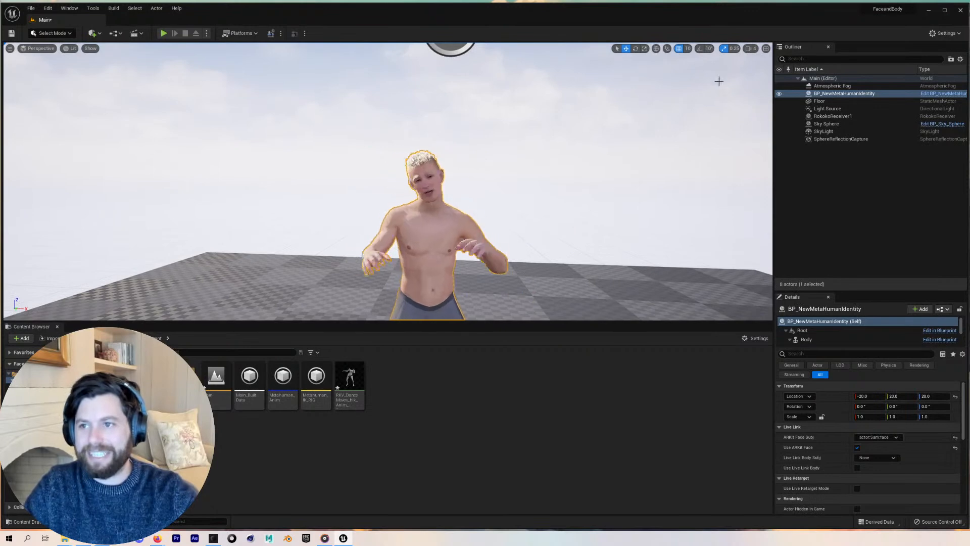
click(750, 48)
click(751, 66)
key(w)
right_drag(454, 151, 462, 144)
key(s)
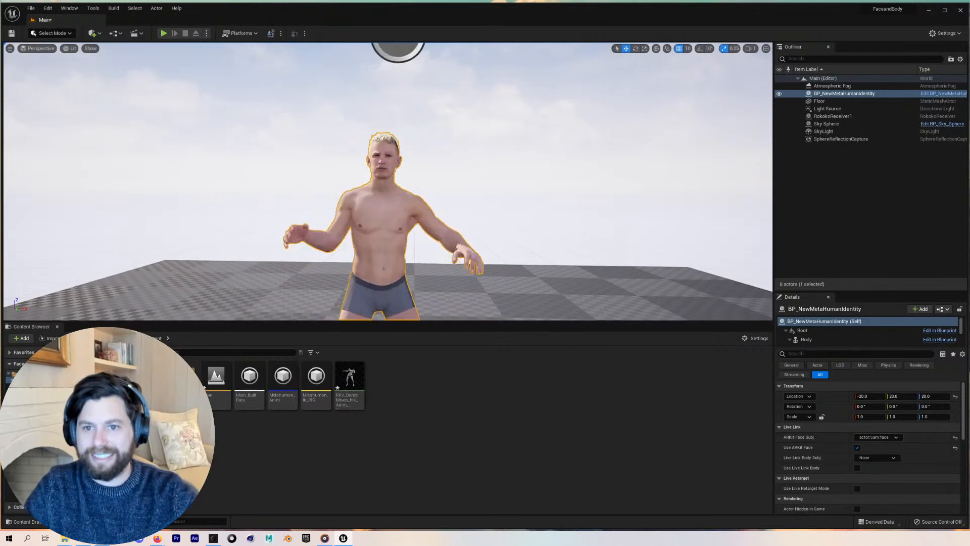
key(w)
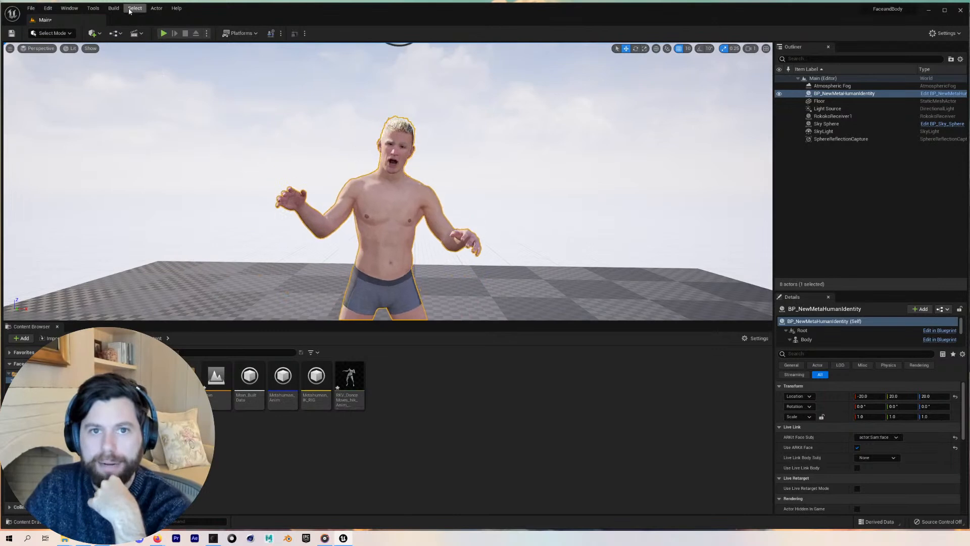
Open the Take Recorder window by searching the window list for ta
click(69, 9)
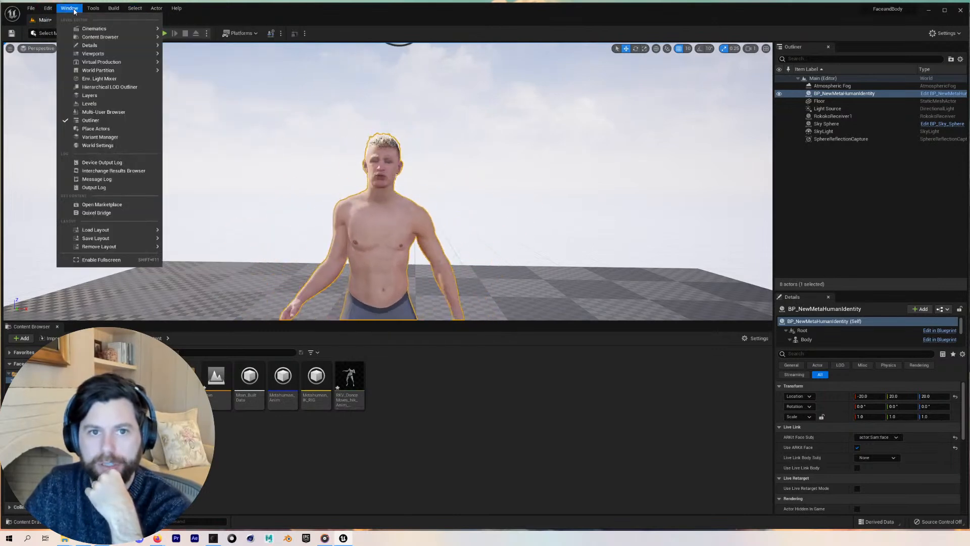
mouse_move(95, 65)
mouse_move(98, 32)
text(ta)
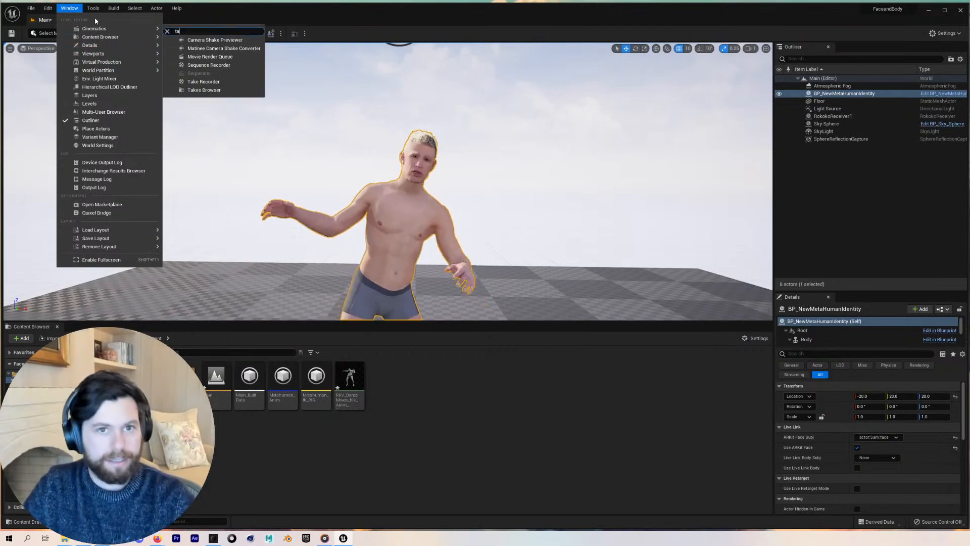
click(202, 39)
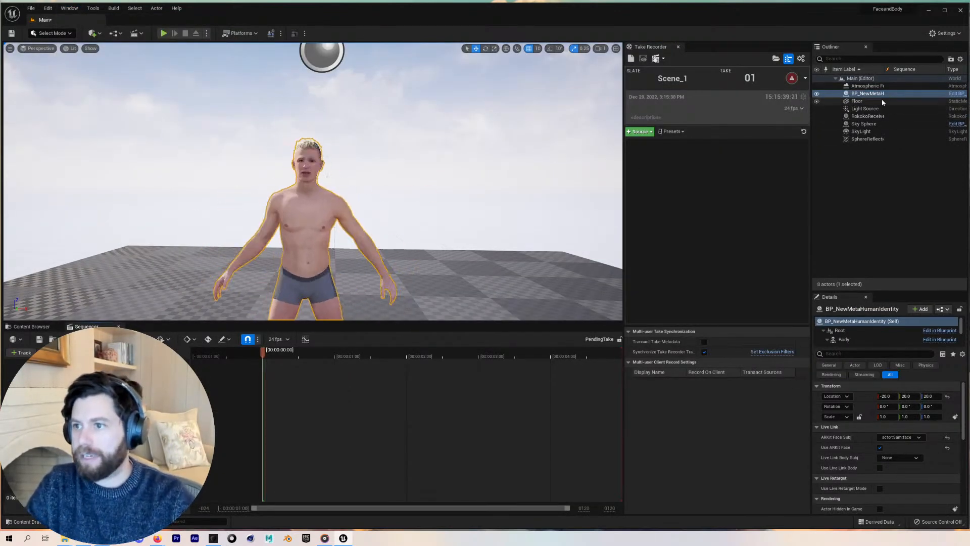
Add the MetaHuman blueprint actor as a source in Take Recorder
drag(877, 95, 717, 191)
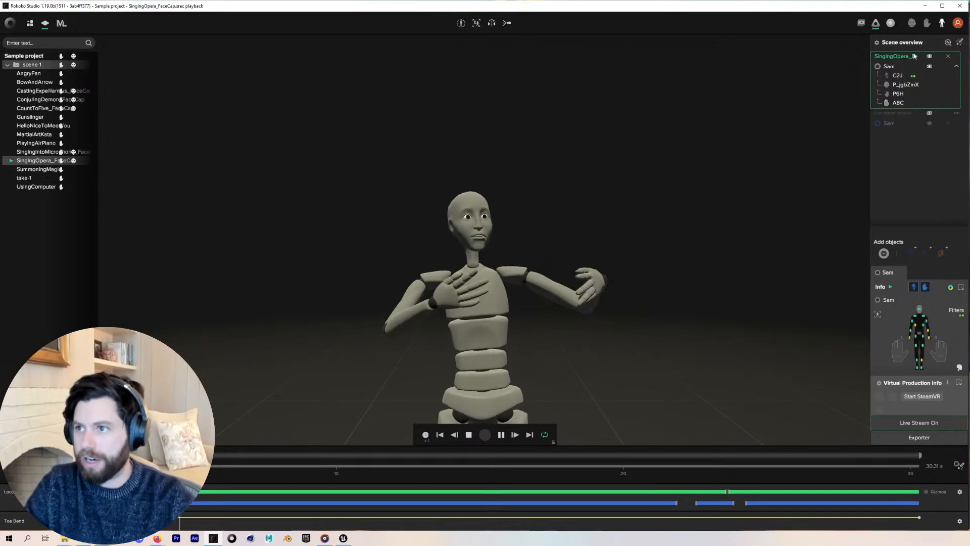
click(924, 6)
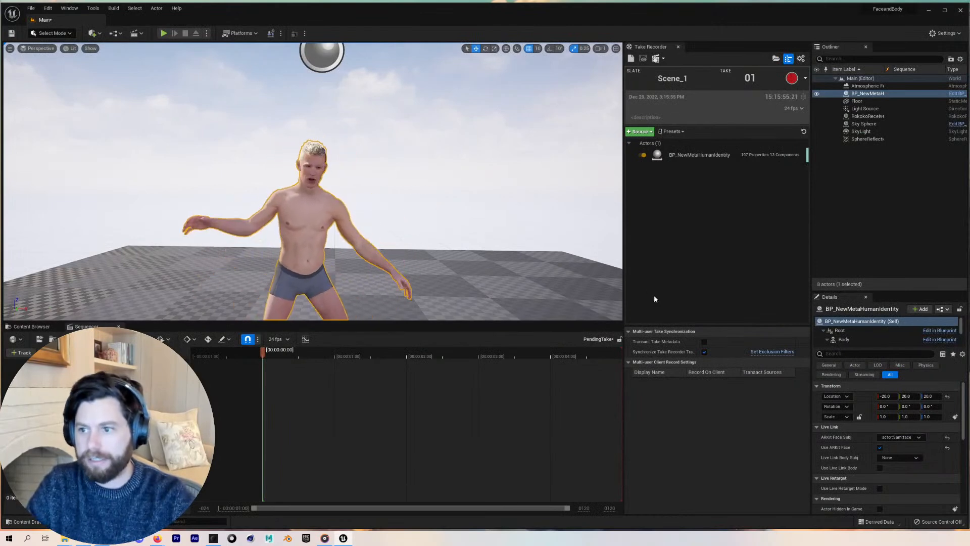
Turn off Use ARKit Face on the MetaHuman blueprint and briefly run the level in Play mode
click(867, 93)
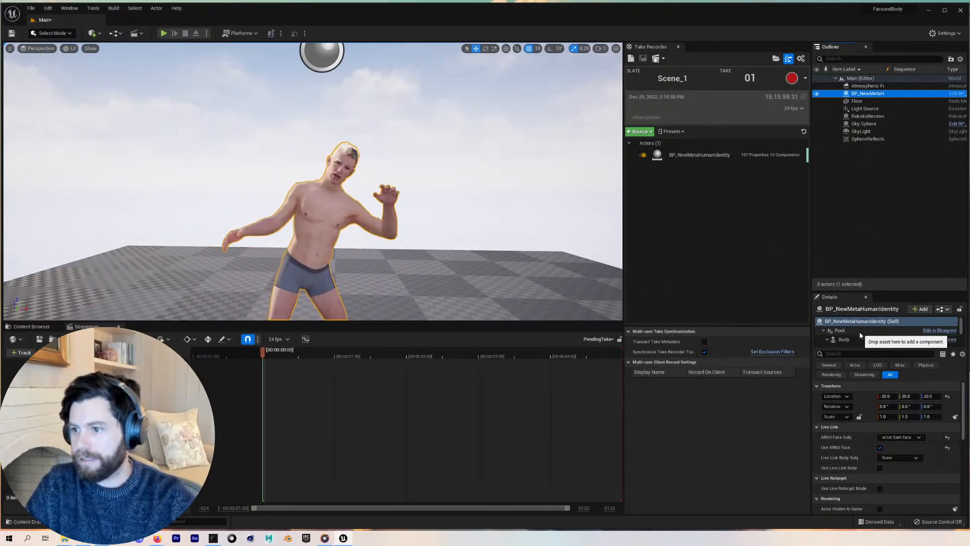
drag(965, 403, 956, 379)
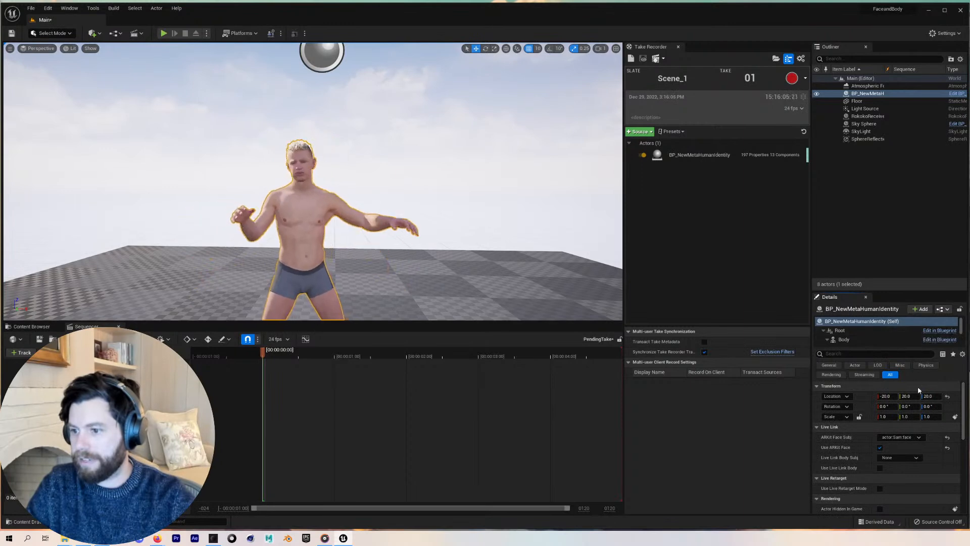
click(880, 447)
click(880, 448)
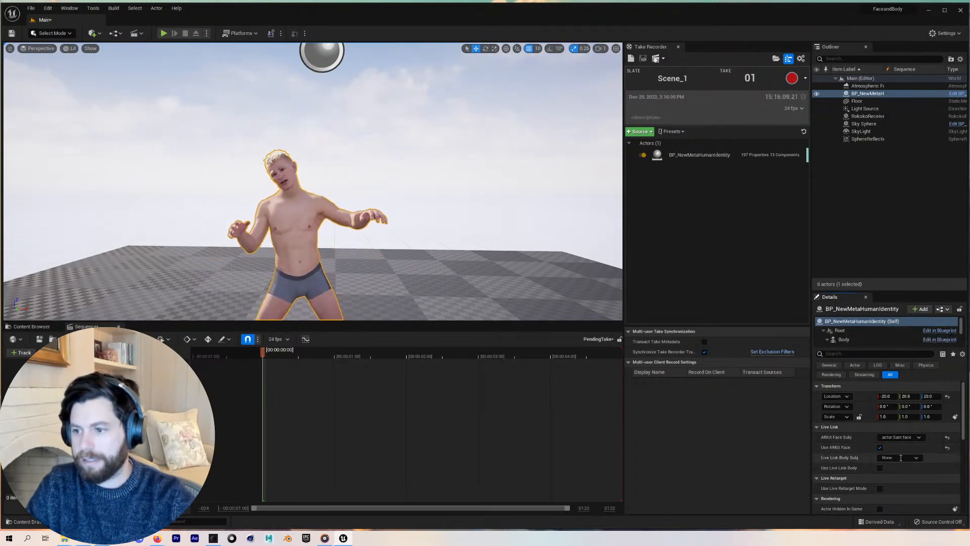
click(880, 448)
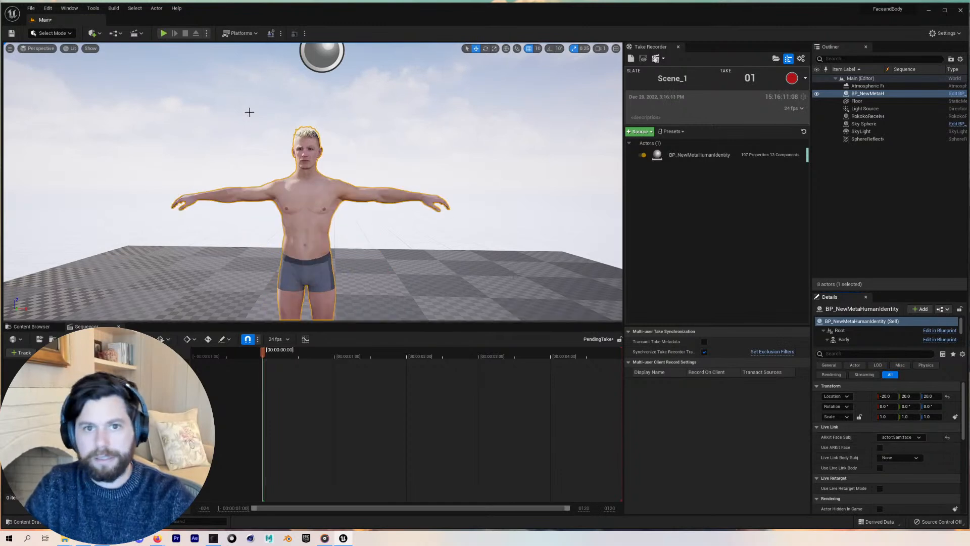
click(163, 34)
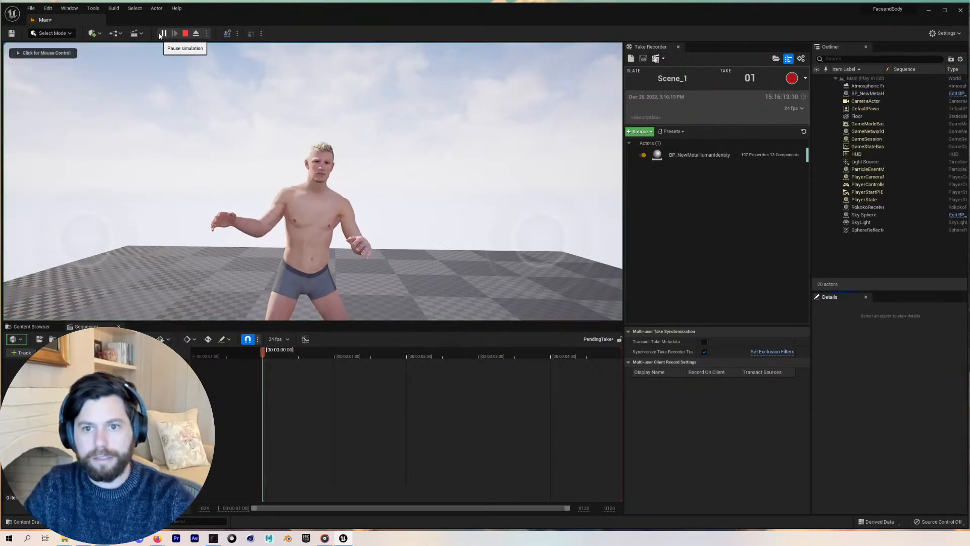
key(Escape)
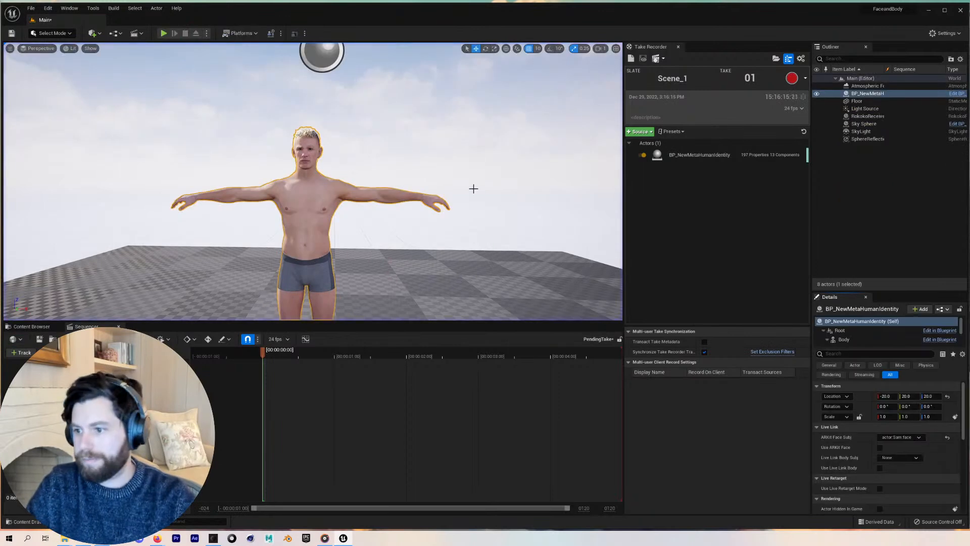
Re-enable Use ARKit Face, play the level and record a take of the live performance, then stop
click(880, 448)
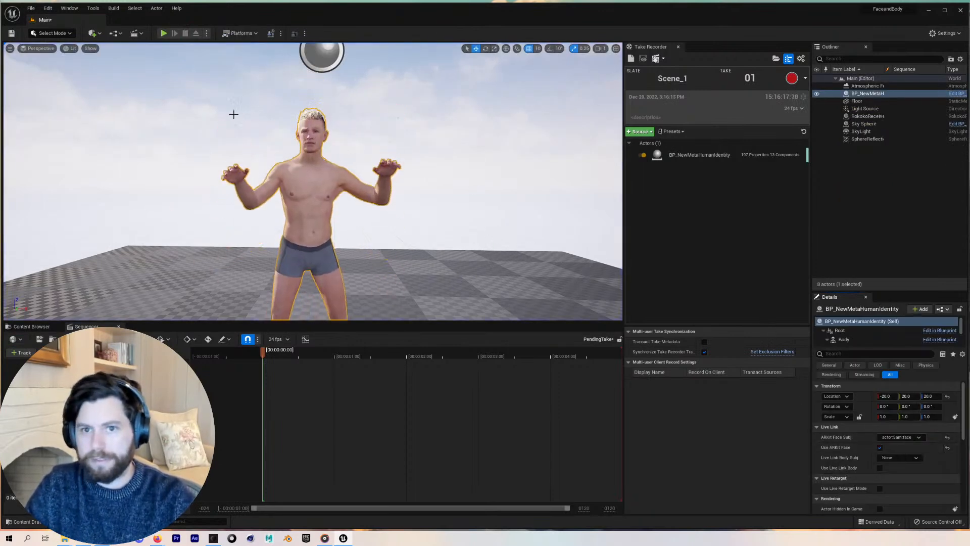
click(162, 33)
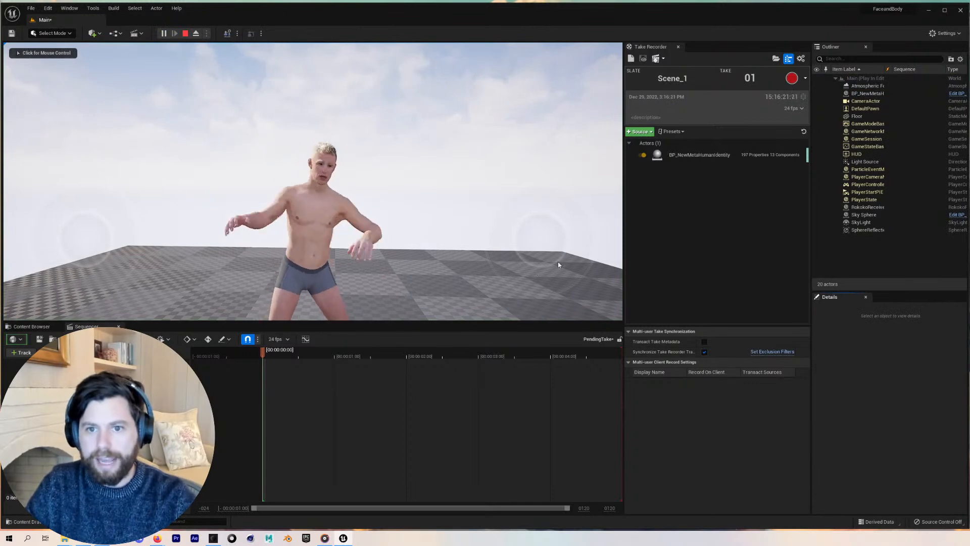
click(792, 79)
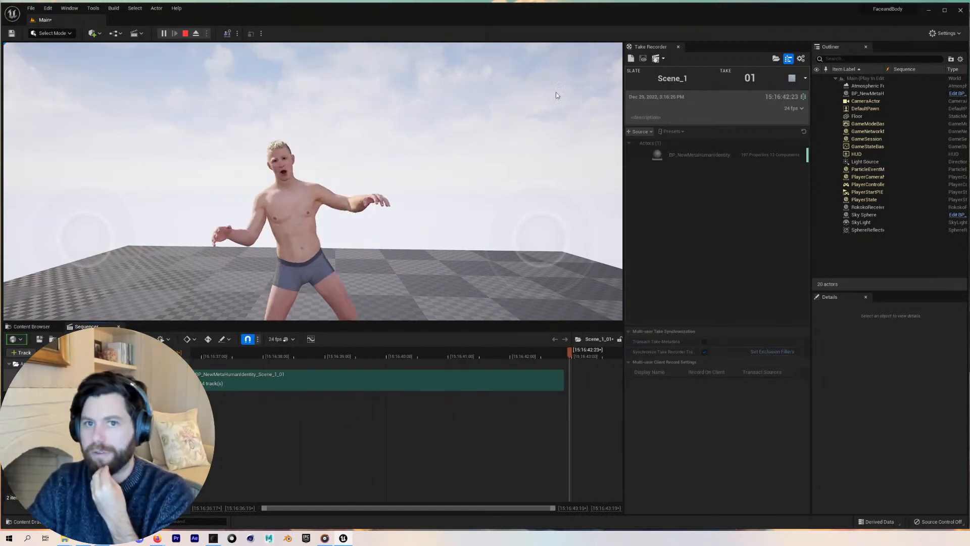
click(186, 34)
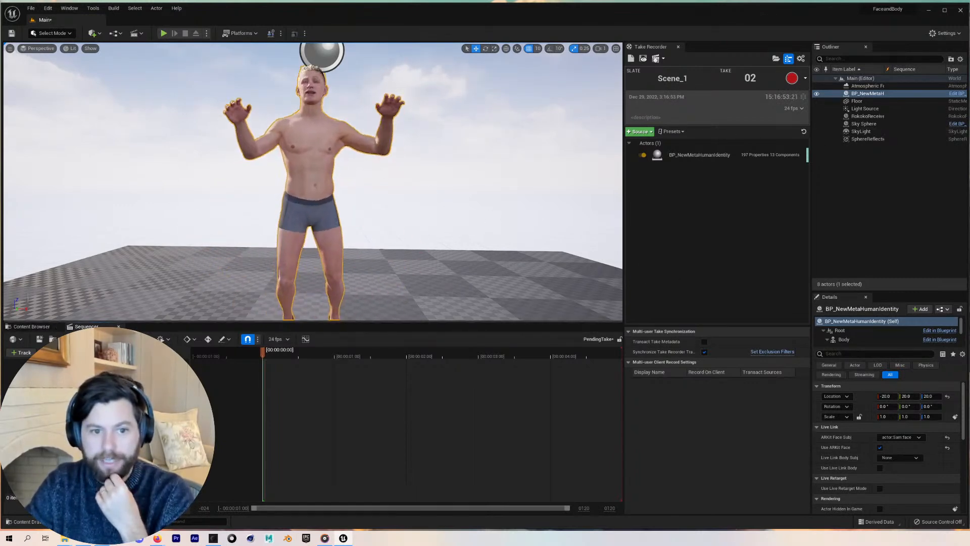
Browse the Content Browser into the Cinematics Takes folder to find the recorded take's animation
click(33, 327)
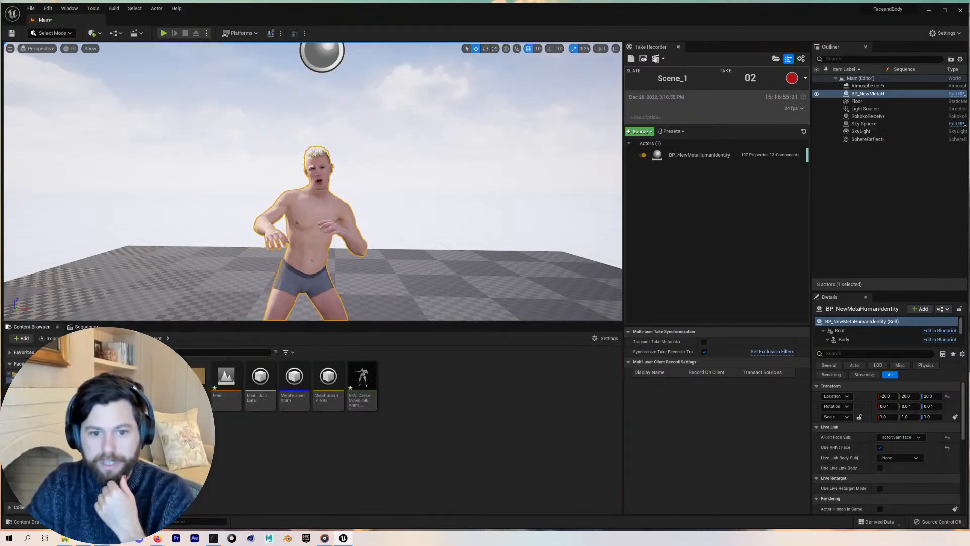
click(50, 401)
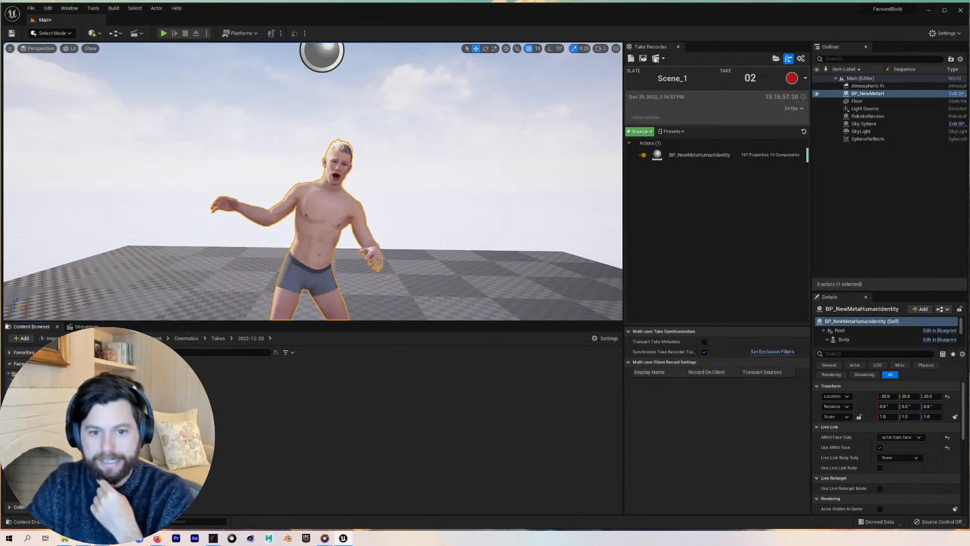
double_click(142, 378)
double_click(143, 378)
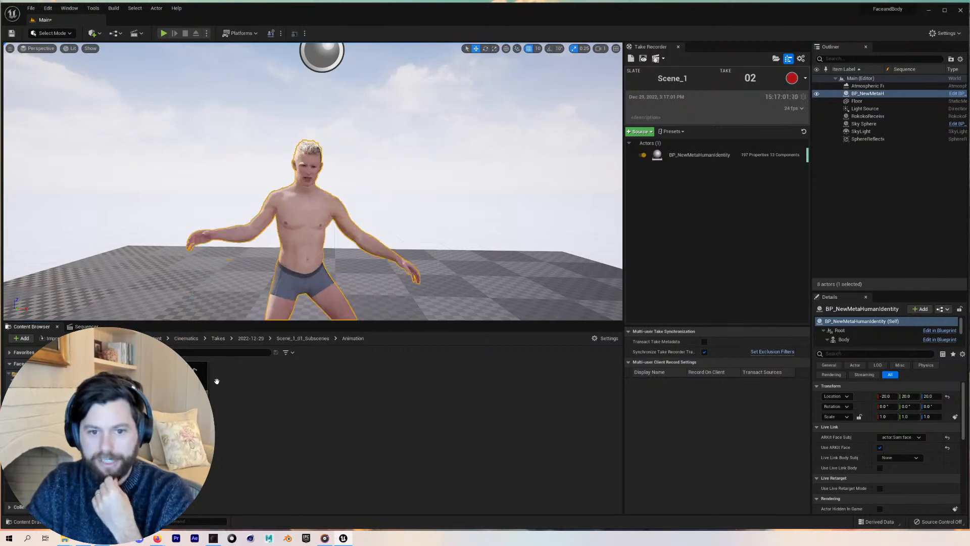
click(119, 326)
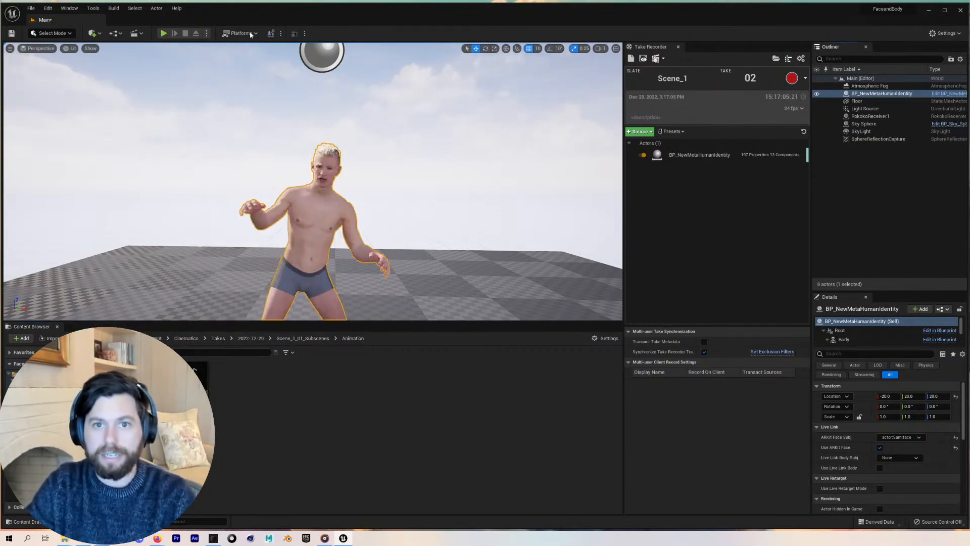
Create a new level sequence named MEtahumanRKV
click(136, 34)
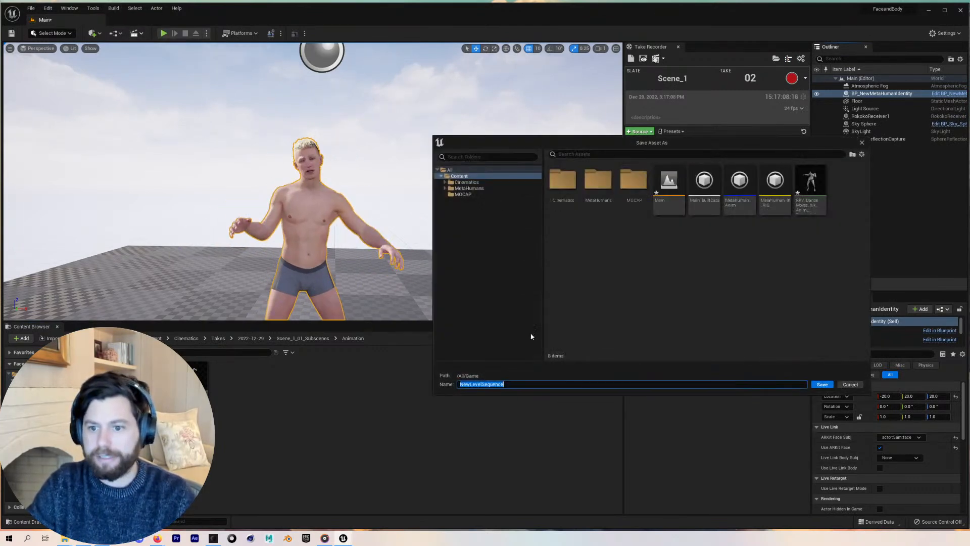
text(MEtahumanRKV)
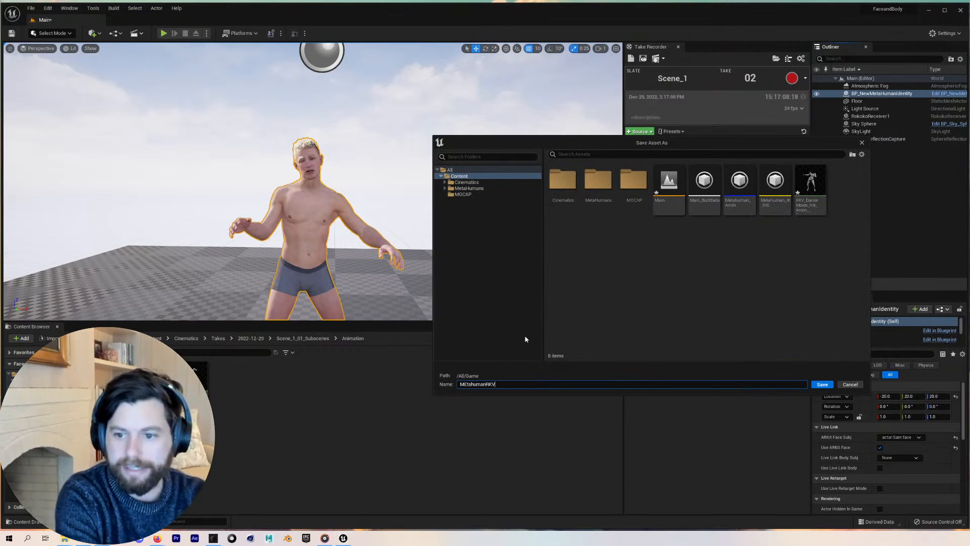
key(Return)
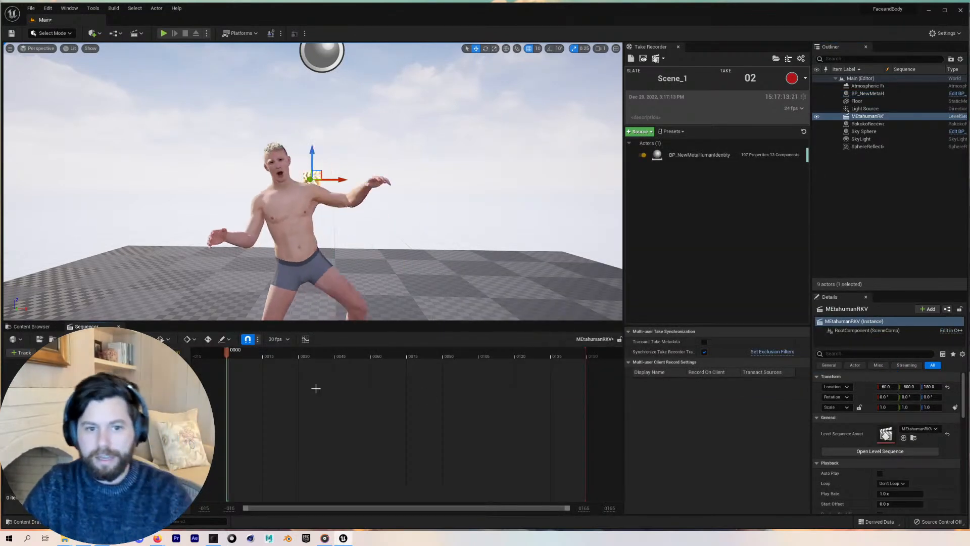
Add the MetaHuman blueprint actor to the MEtahumanRKV sequence and close the Take Recorder tab
click(873, 117)
drag(867, 93, 324, 303)
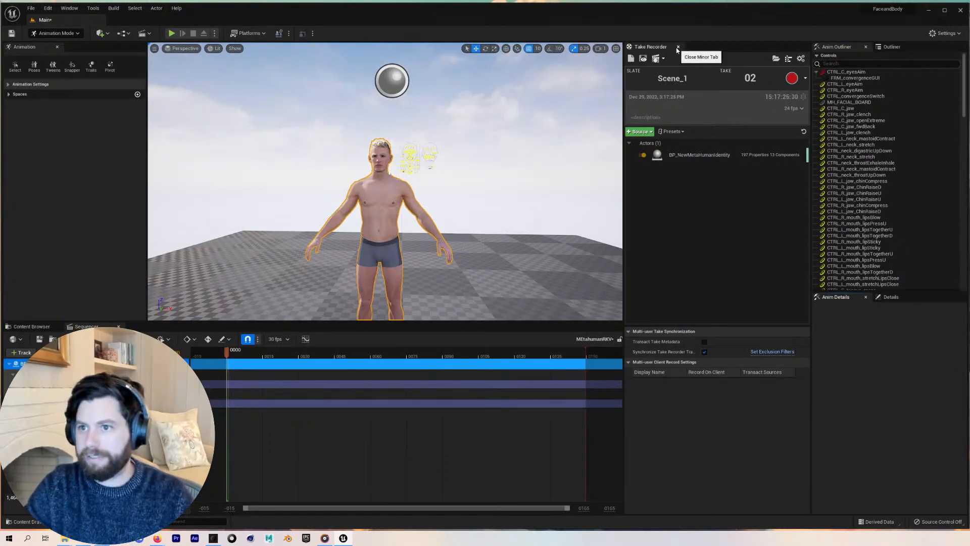
click(678, 49)
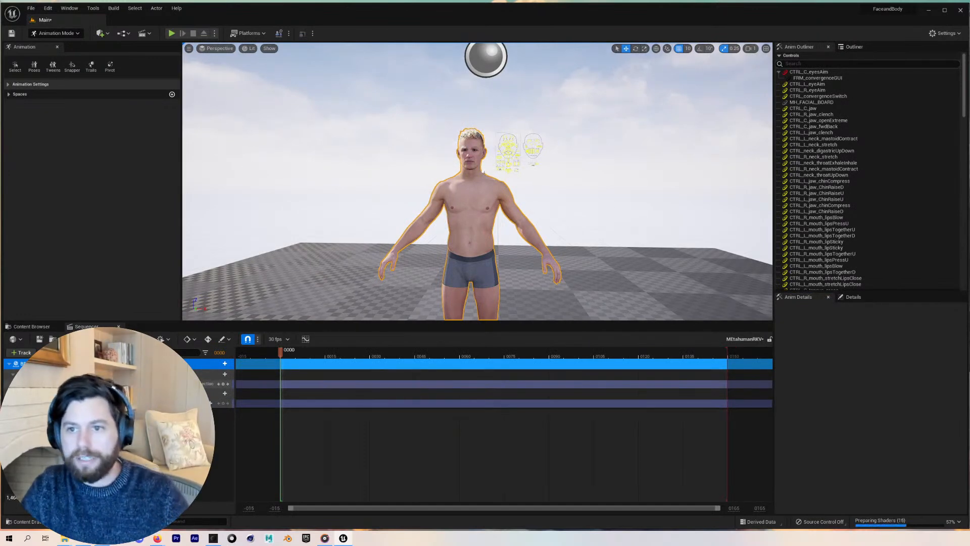
Add the RKV_DanceMoves_fbk_Anim_Retargeted animation to the MetaHuman's Body component track in the sequence
click(71, 384)
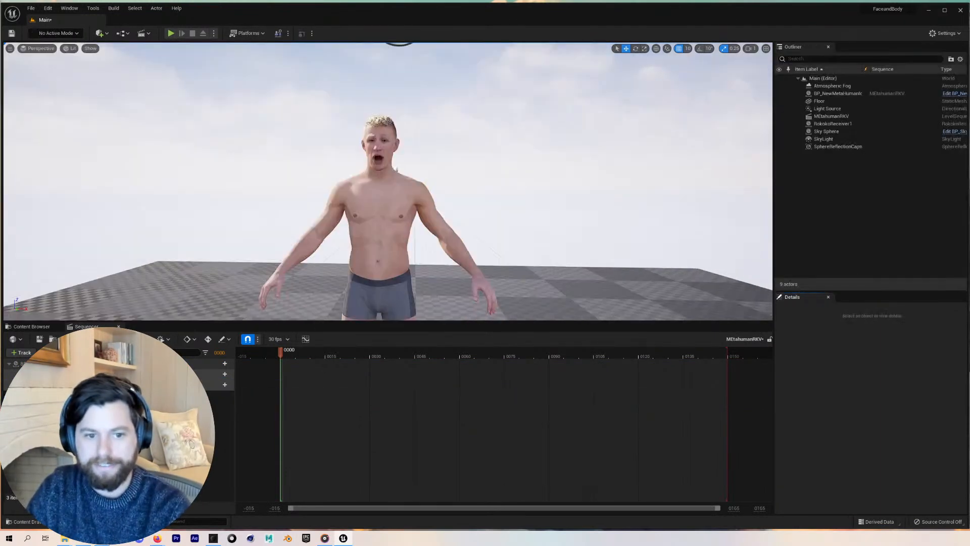
click(234, 374)
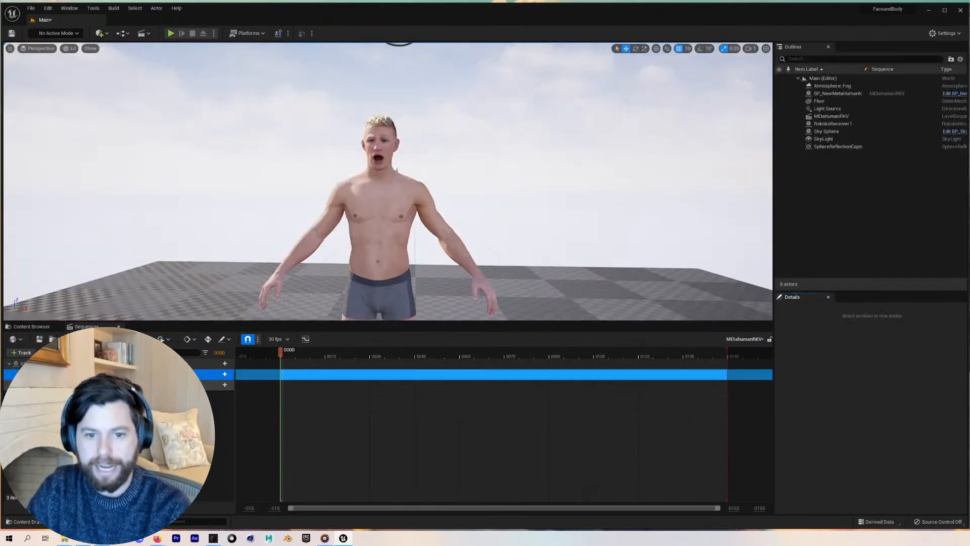
click(223, 374)
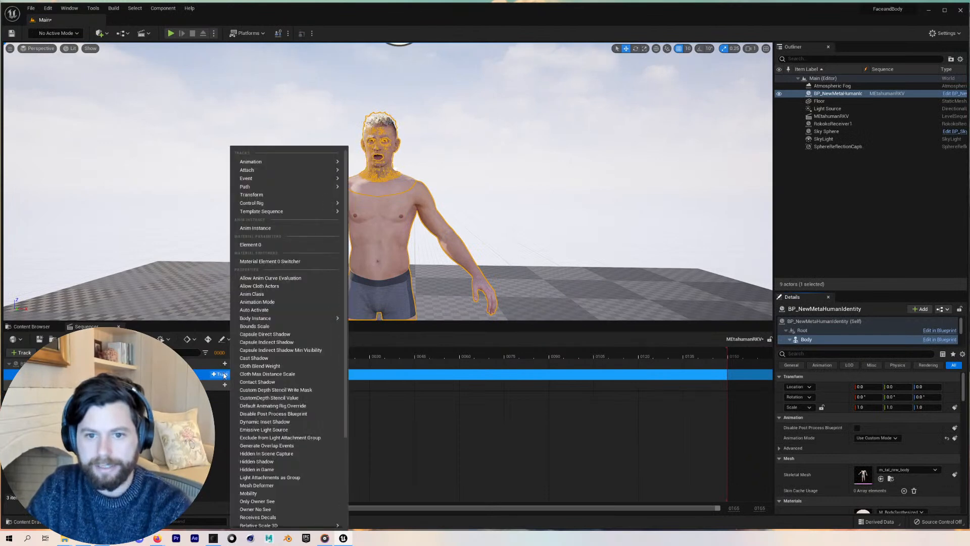
mouse_move(272, 161)
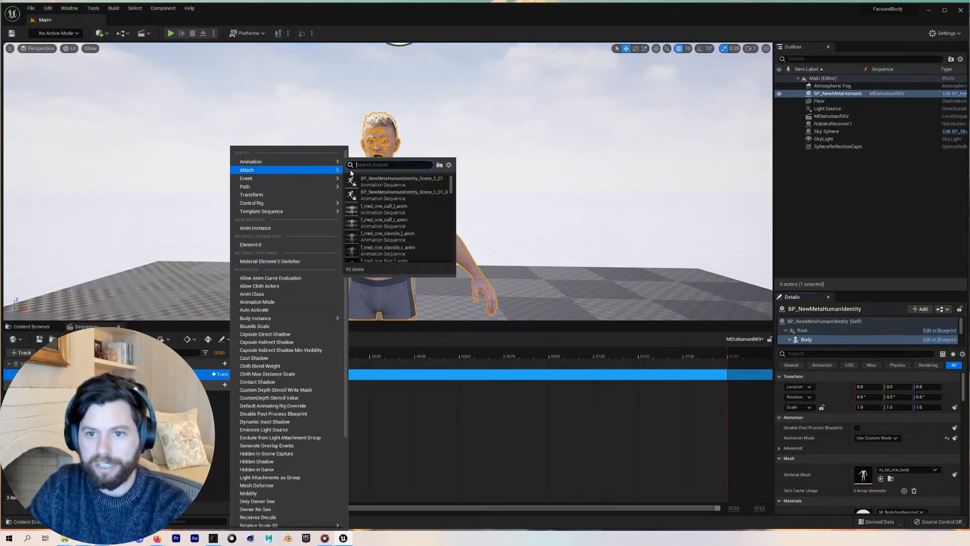
scroll(391, 220, down, 3)
scroll(391, 221, down, 1)
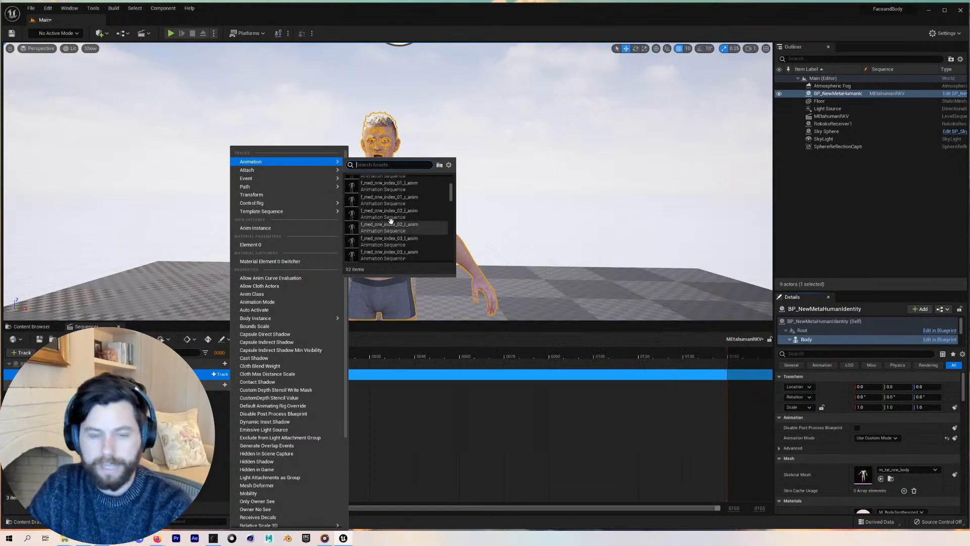
text(rkv)
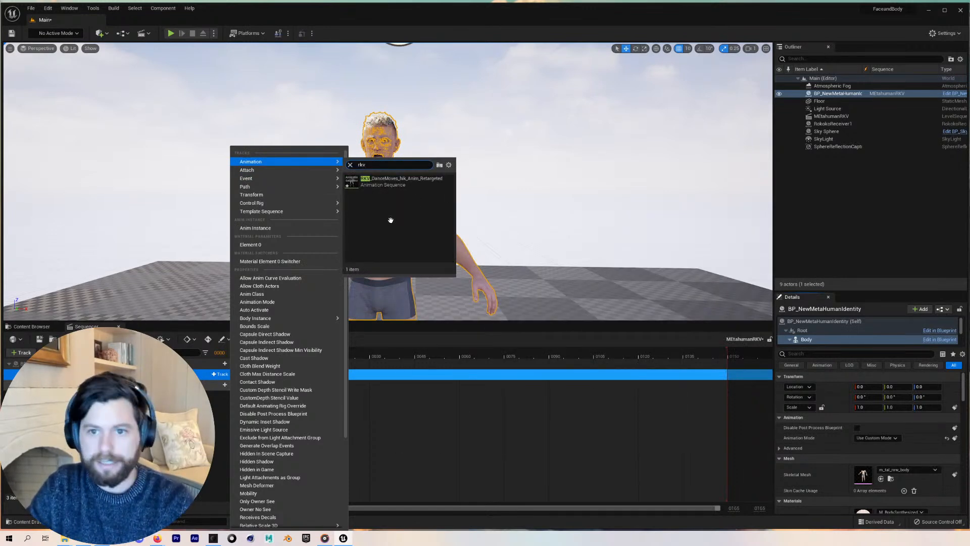
click(396, 181)
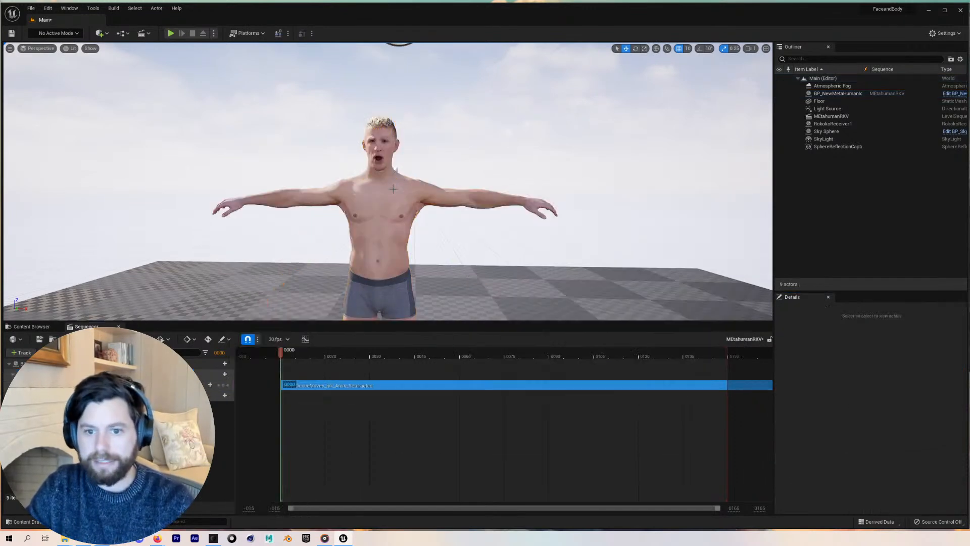
Frame the new animation section and scrub and play the sequence to preview the body motion
click(449, 387)
key(f)
drag(556, 349, 721, 348)
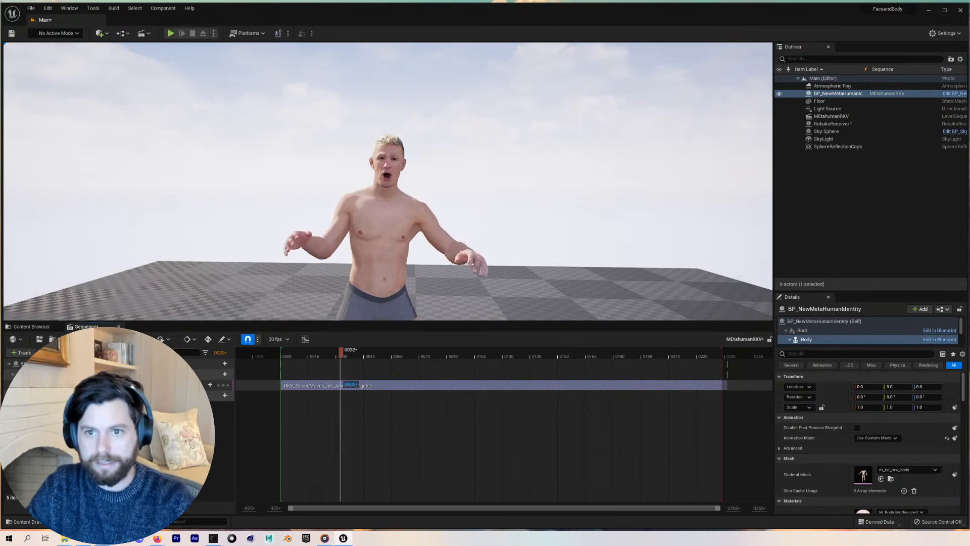
key(space)
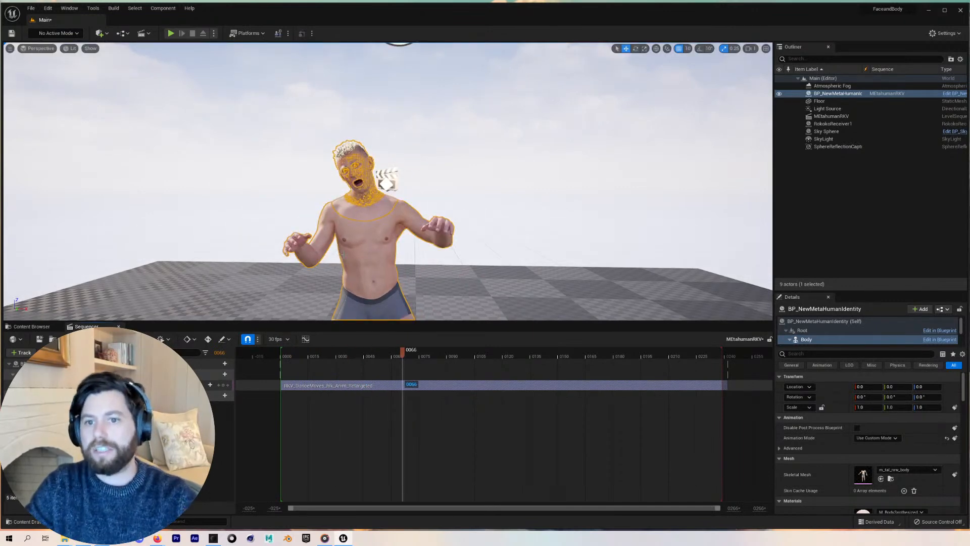
Open the Live Link window to check its sources, then close it
click(65, 8)
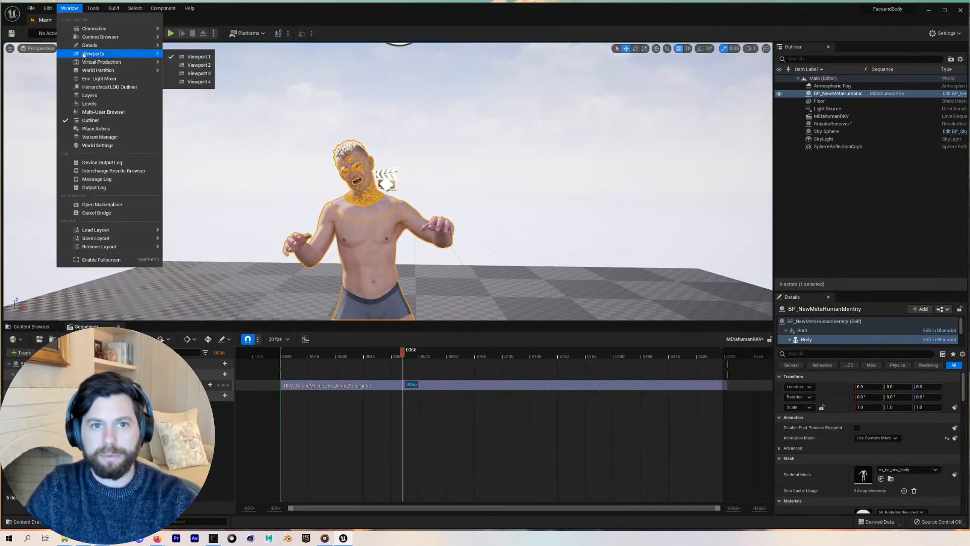
mouse_move(99, 70)
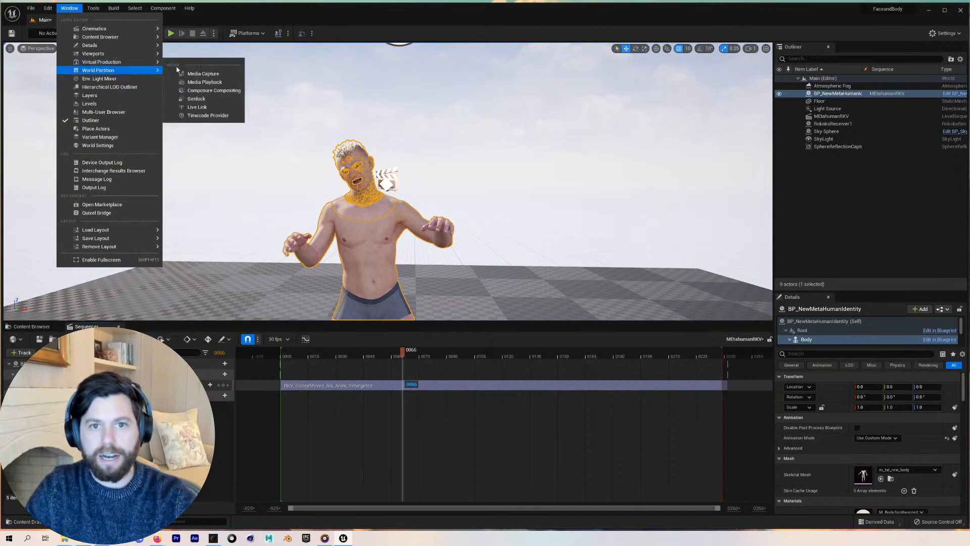
click(202, 108)
click(364, 130)
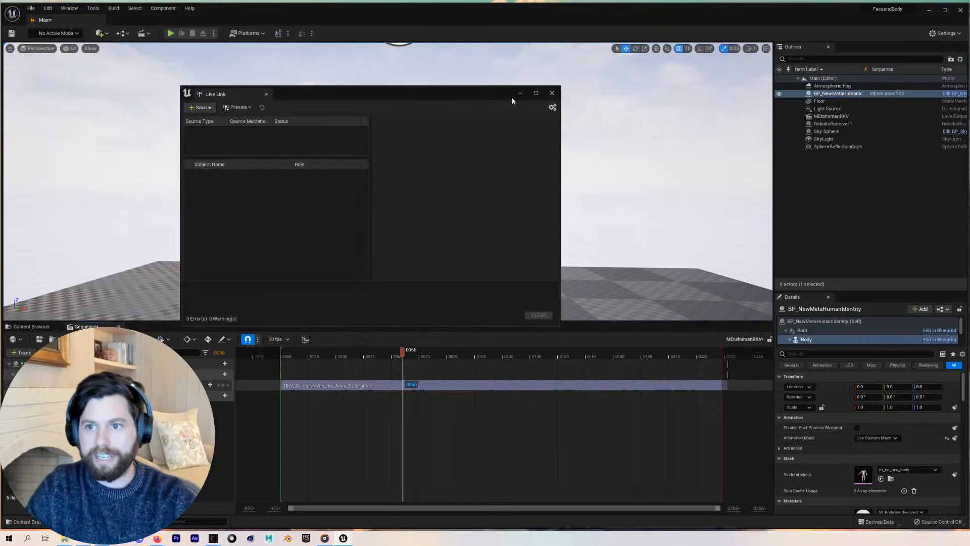
click(552, 92)
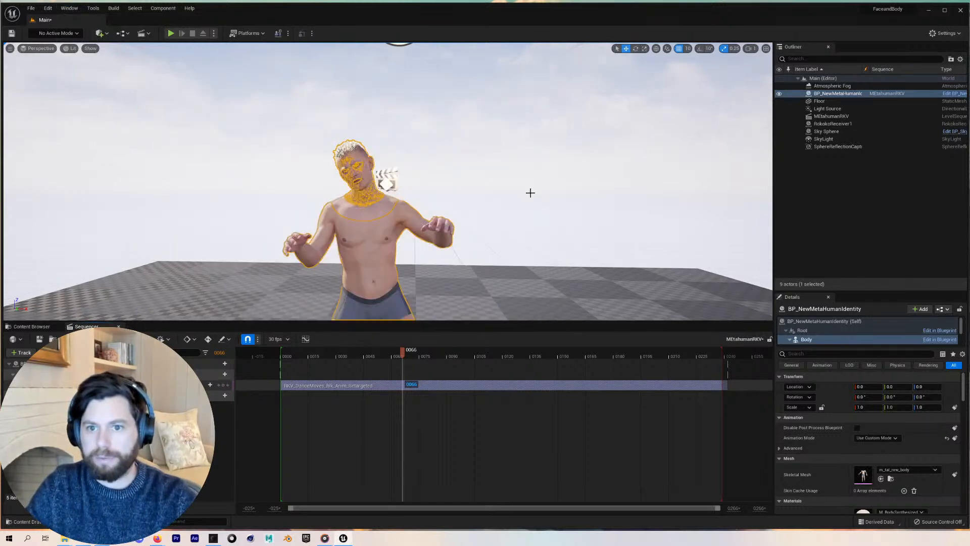
Return the playhead to the start and add the recorded BP_NewMetaHumanIdentity_Scene_1_01_0 animation to the Face track
click(438, 424)
drag(321, 353, 283, 353)
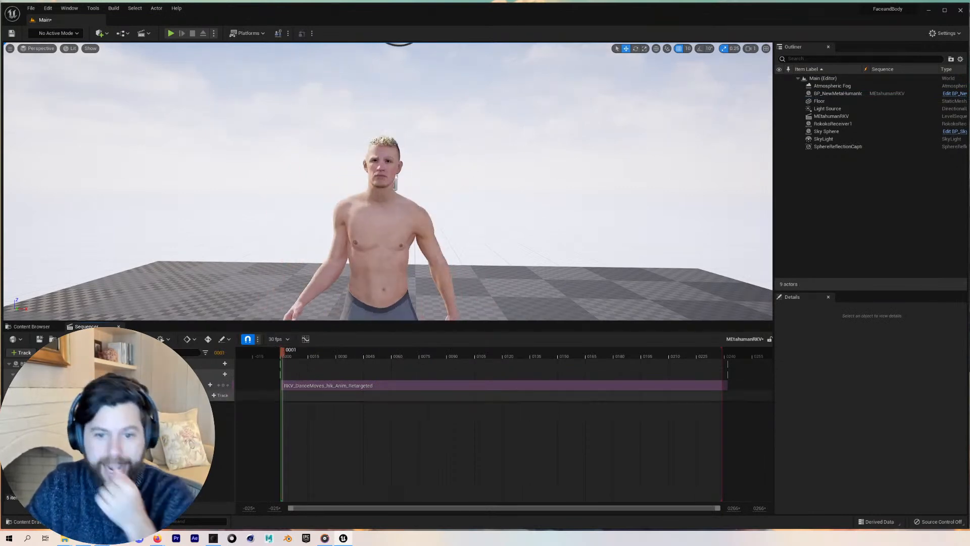
click(222, 395)
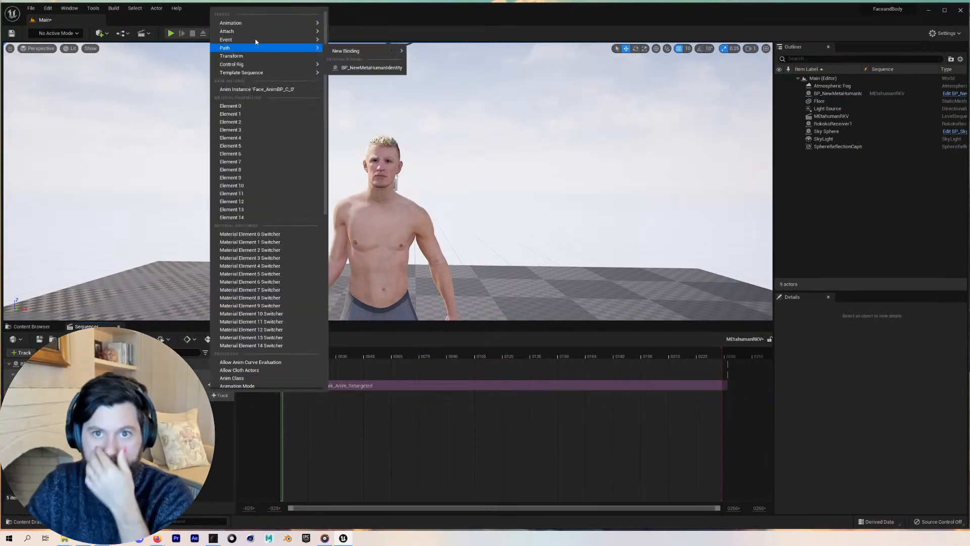
mouse_move(273, 23)
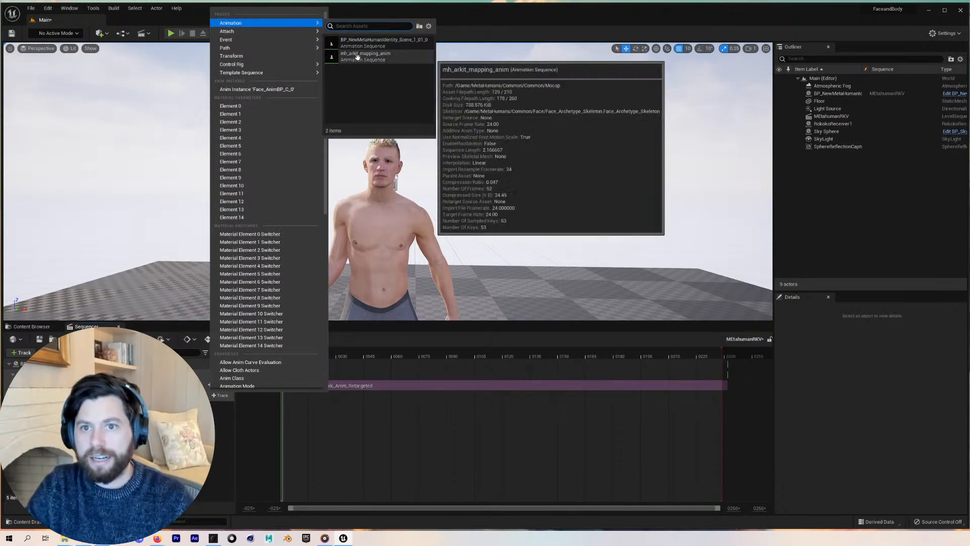
click(361, 46)
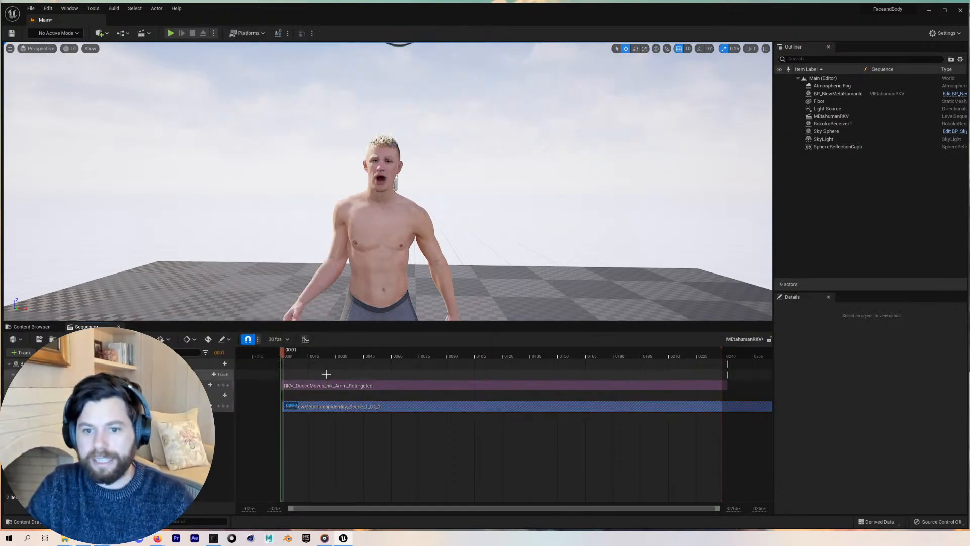
Slide the face animation section earlier to sync it with the body animation, previewing playback
drag(334, 407, 303, 405)
key(space)
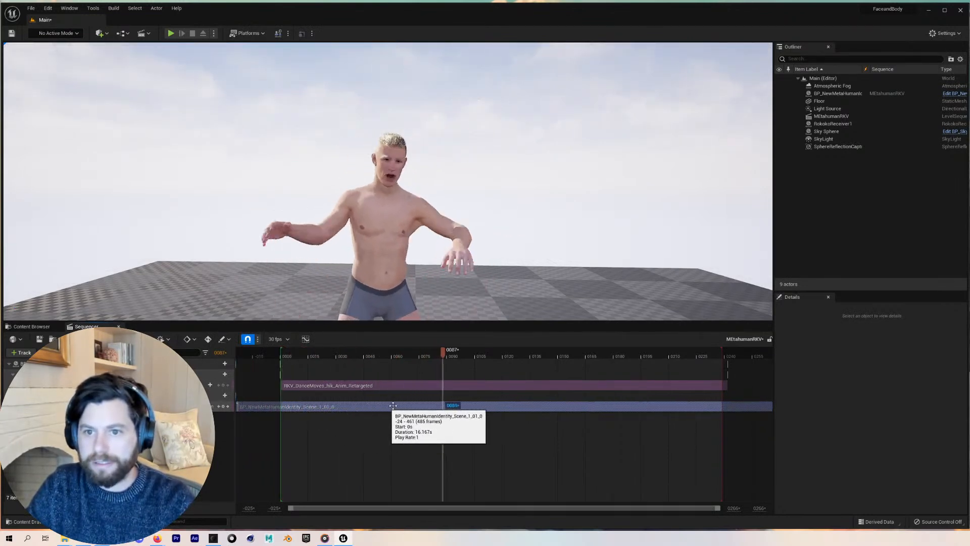
key(space)
drag(468, 404, 262, 399)
key(space)
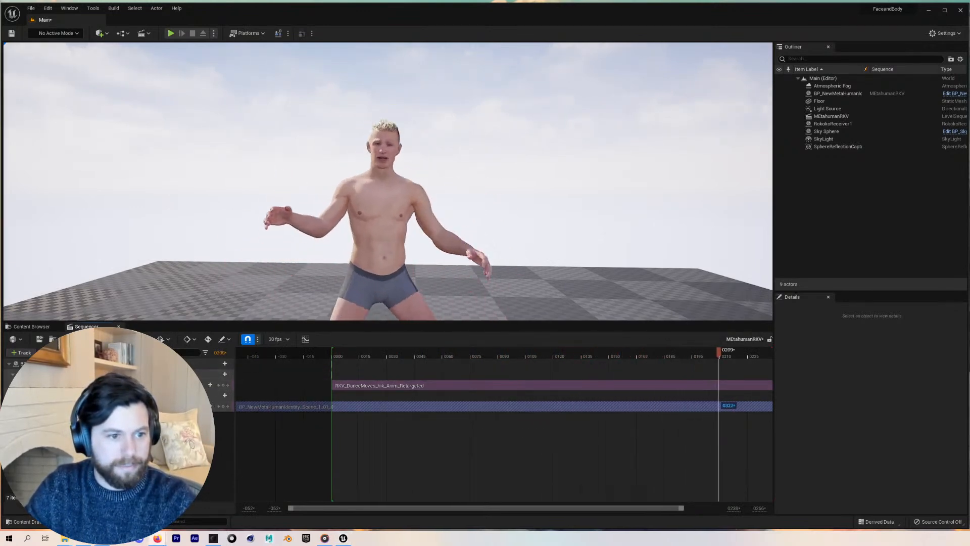
Toggle game view and play the sequence from the start to review the combined animation
key(g)
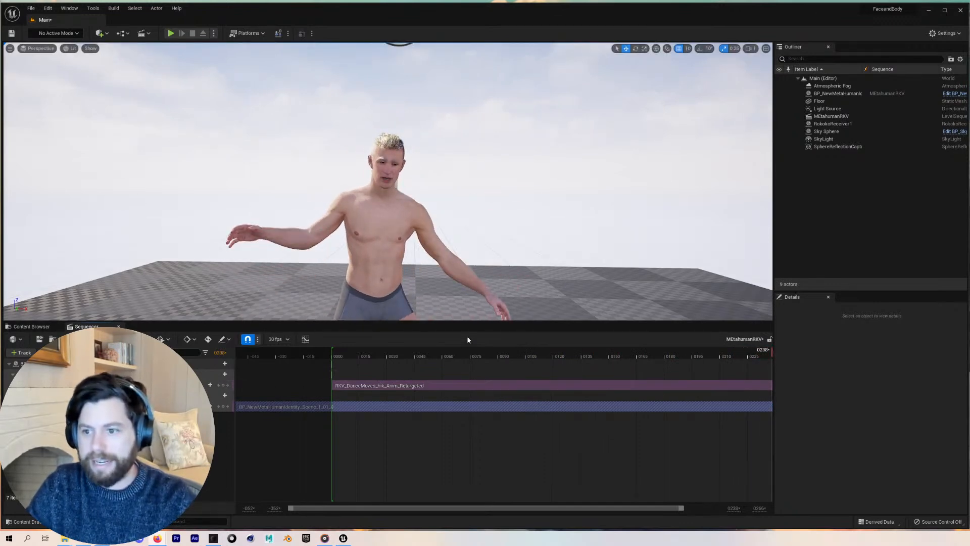
click(326, 355)
key(space)
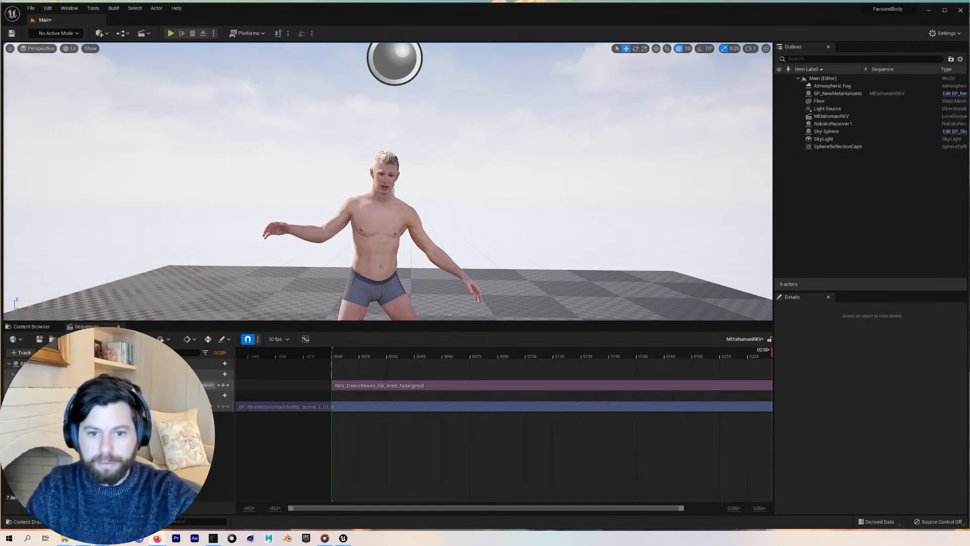
right_click(162, 385)
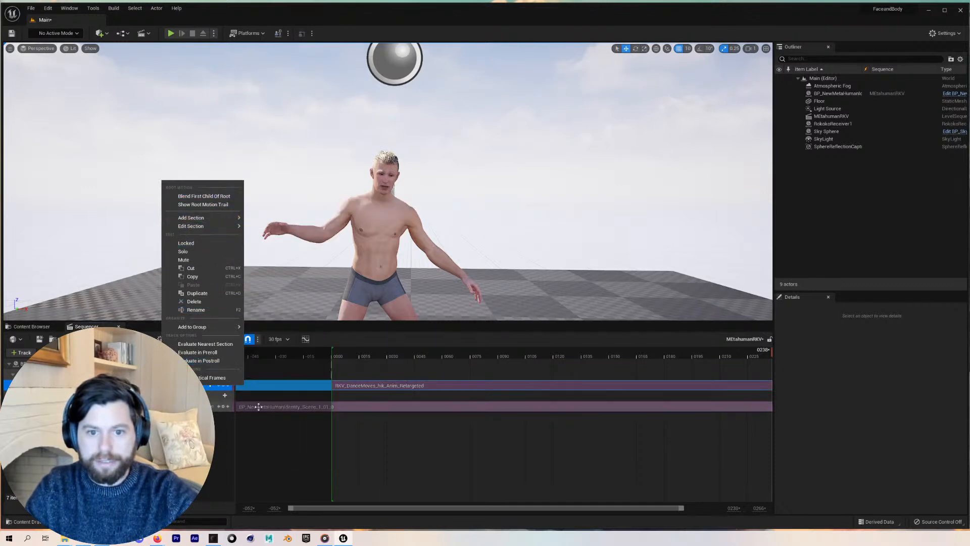
click(263, 426)
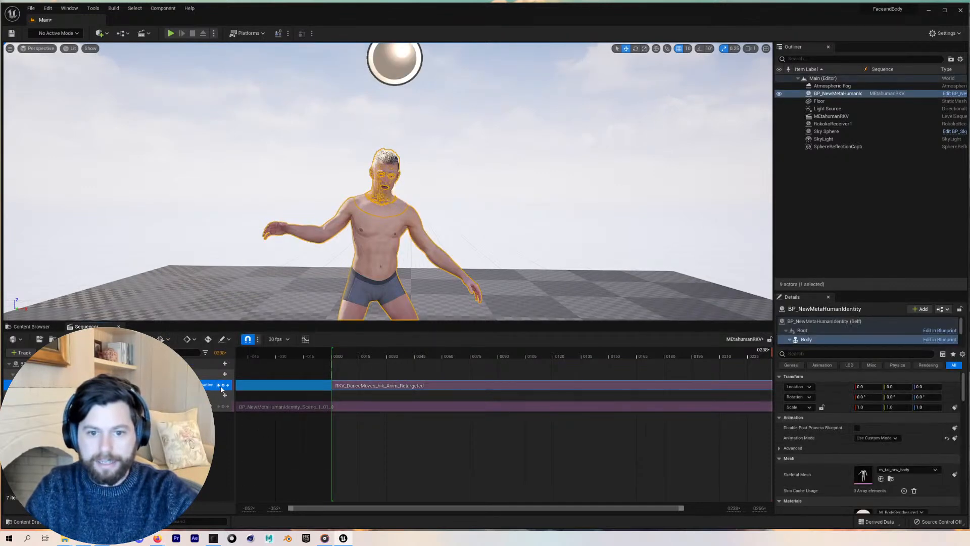
click(221, 374)
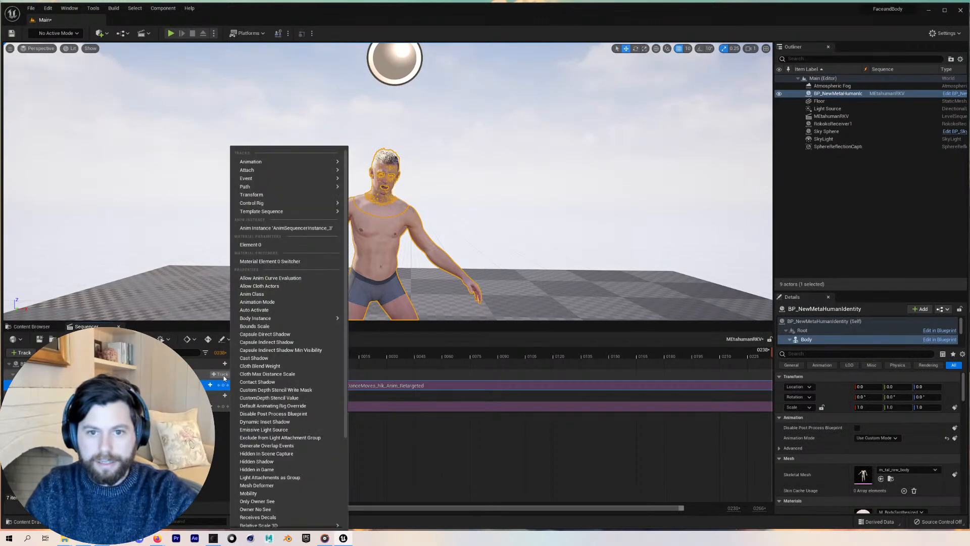
mouse_move(270, 206)
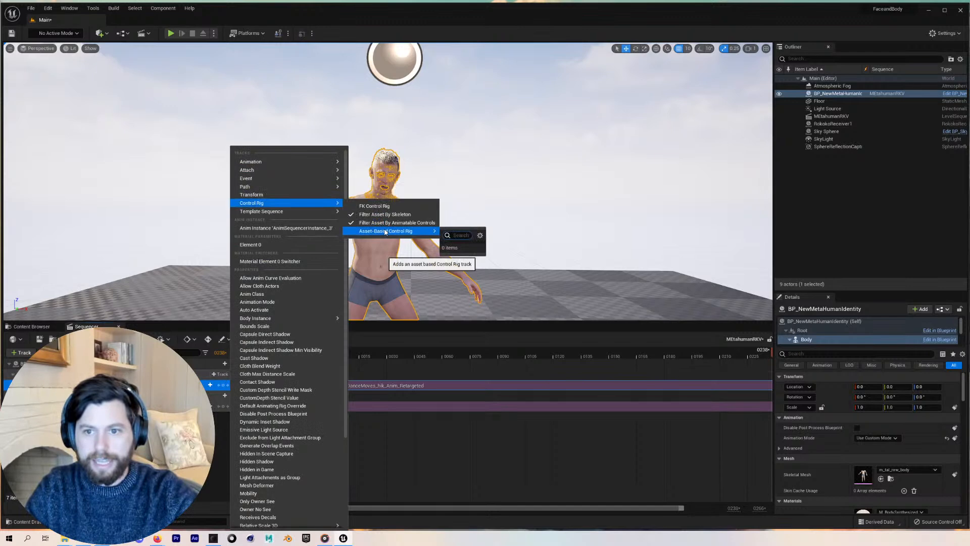
mouse_move(273, 162)
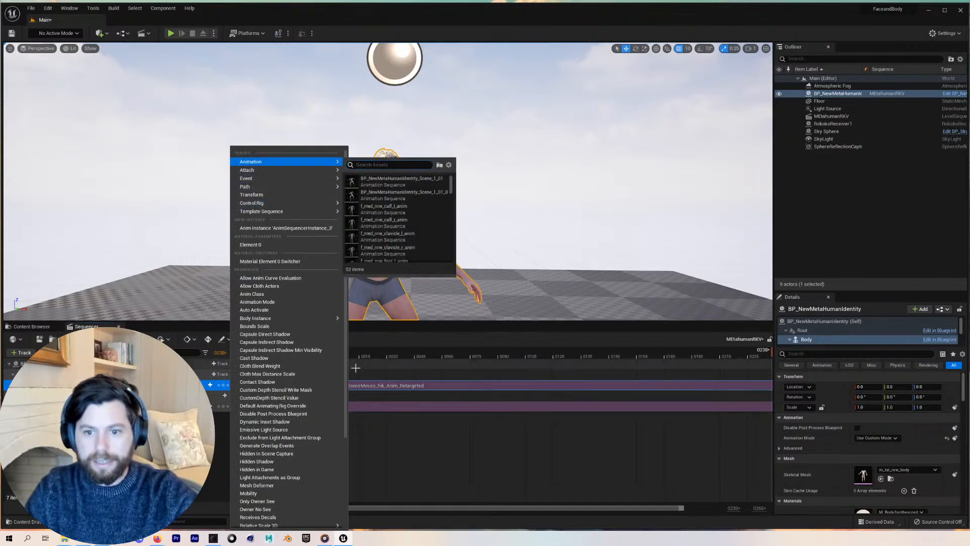
click(383, 386)
right_click(385, 385)
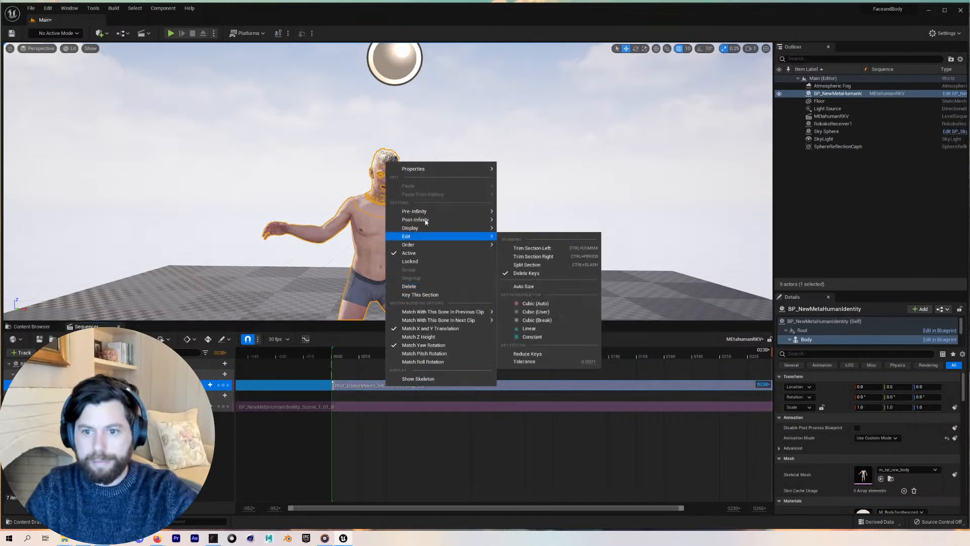
click(367, 439)
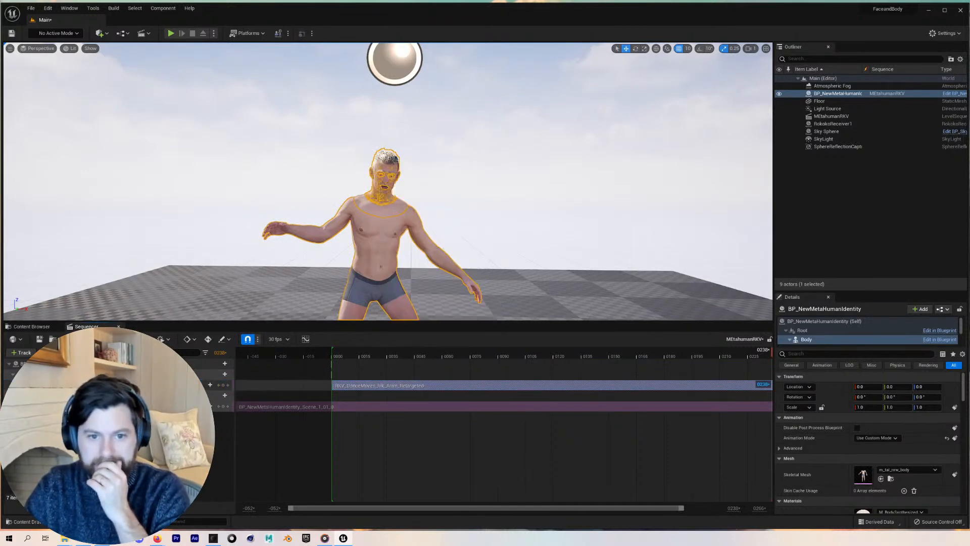
Remove the MetaHuman actor from the sequence and add it back from the Outliner
click(222, 364)
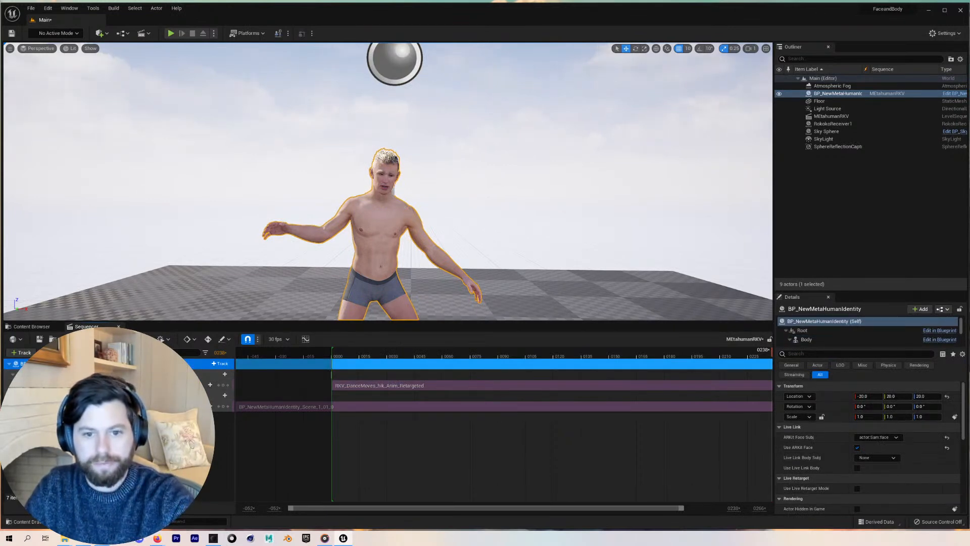
key(Delete)
drag(832, 94, 466, 406)
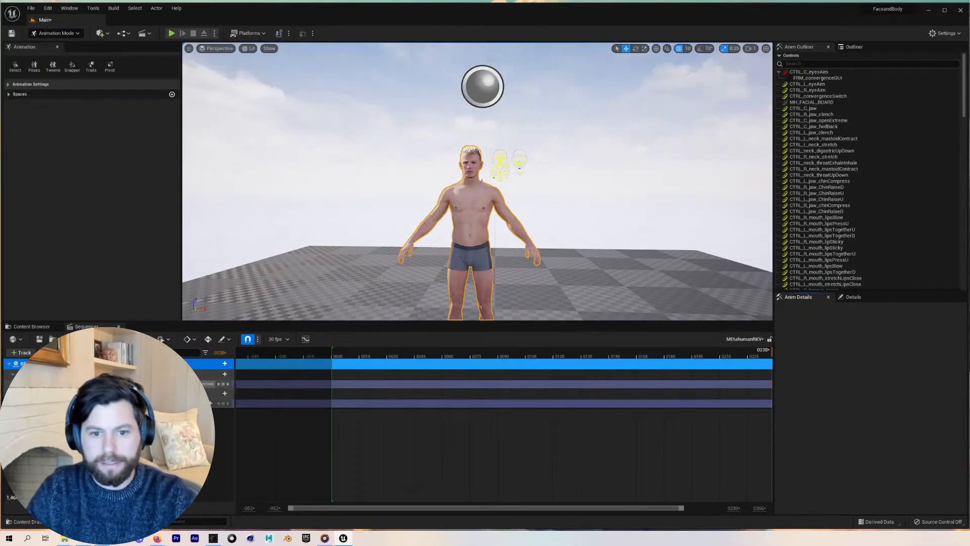
Delete the control rig track from the re-added MetaHuman's Body component
click(205, 384)
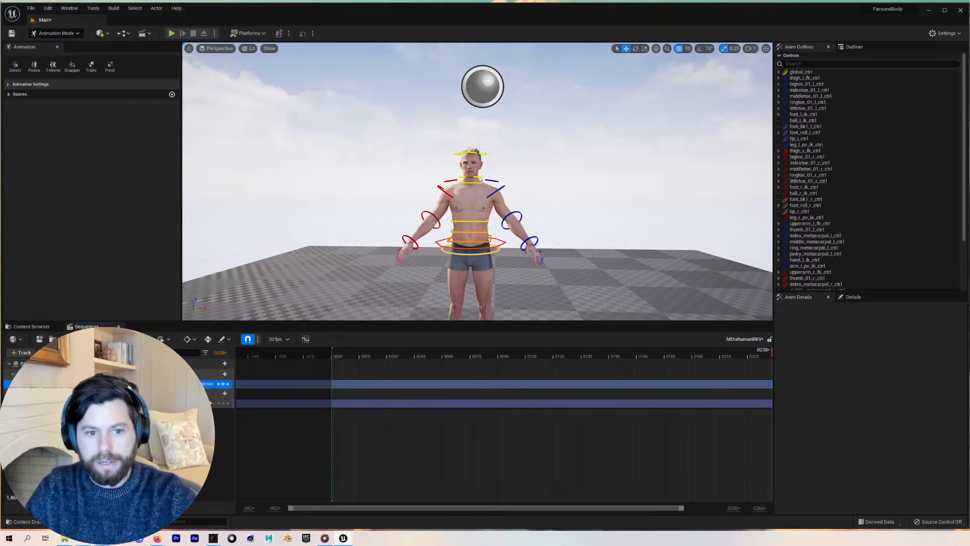
key(Delete)
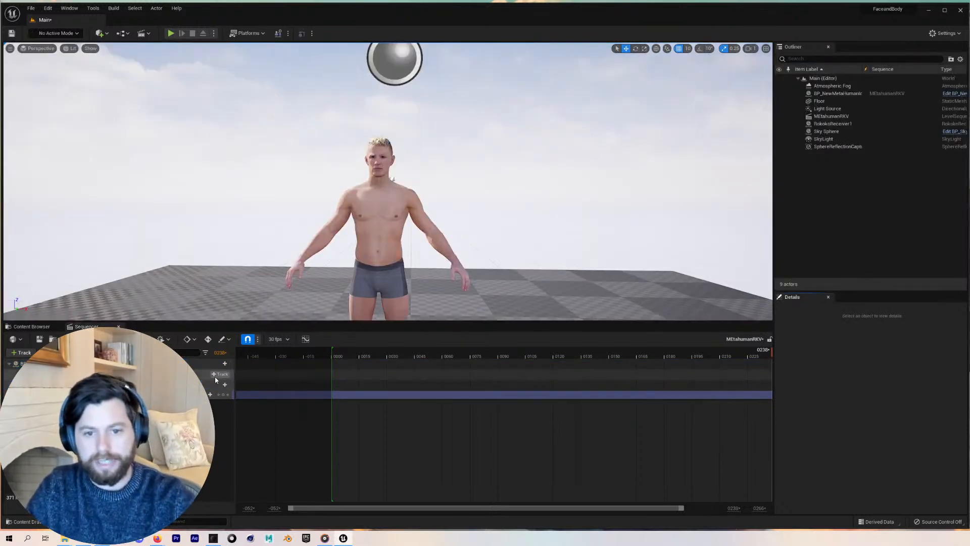
Add the RKV_DanceMoves_fbk_Anim_Retargeted animation to the Body component track
click(221, 375)
mouse_move(277, 163)
text(rk)
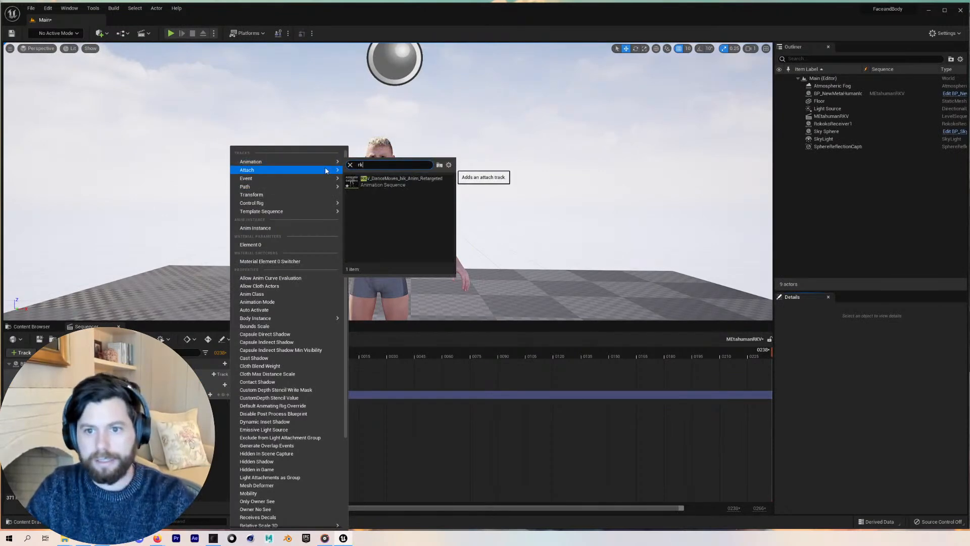
click(401, 181)
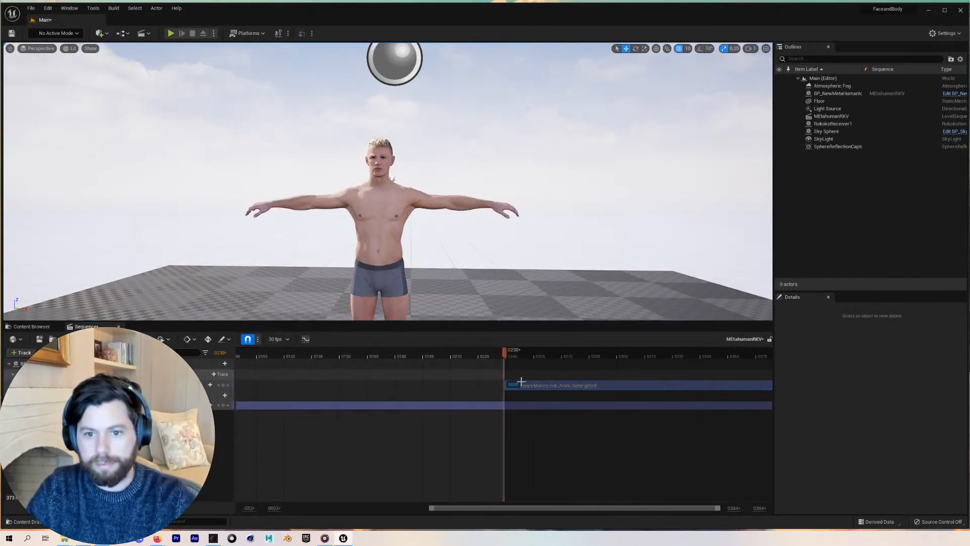
double_click(547, 388)
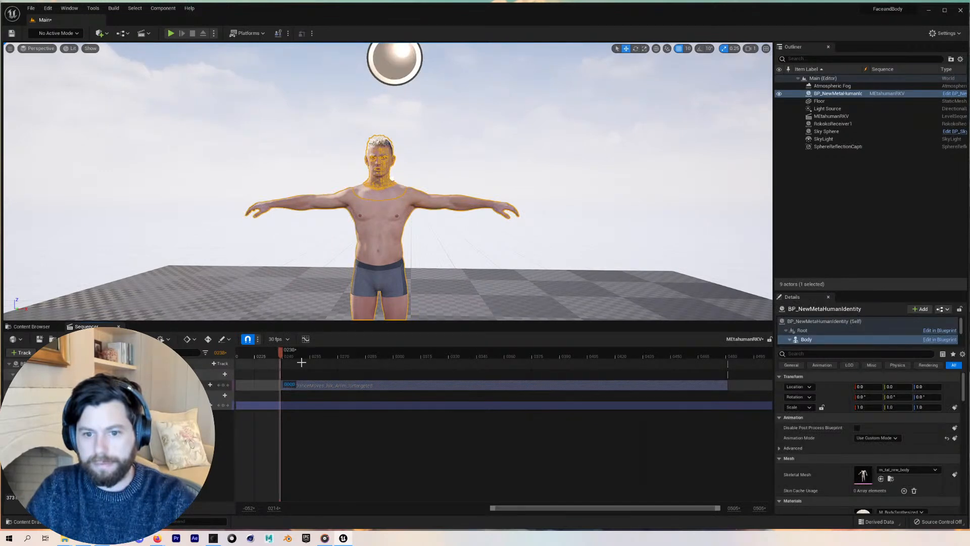
Scrub the timeline playhead back and forth to preview the newly added body animation
drag(303, 353, 423, 359)
drag(280, 349, 615, 356)
click(282, 353)
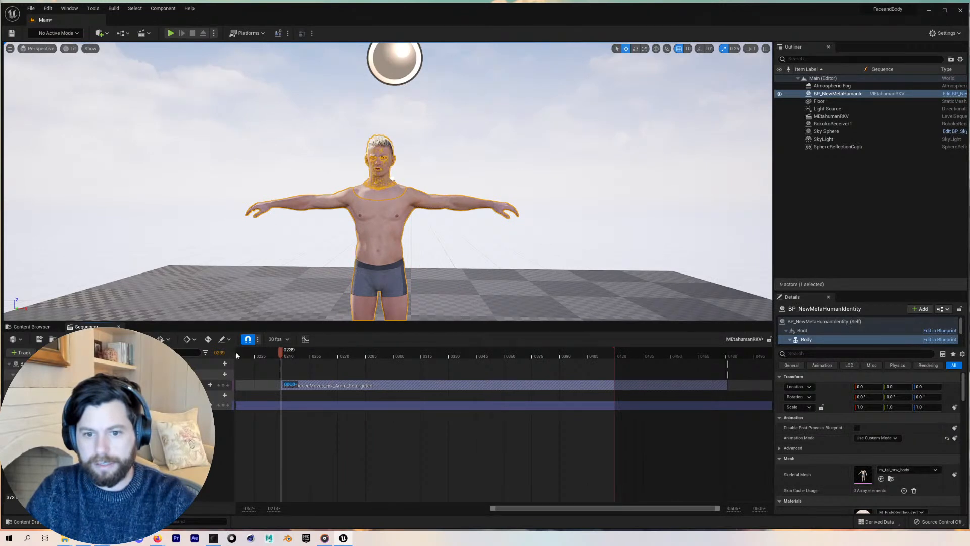
click(288, 356)
click(279, 351)
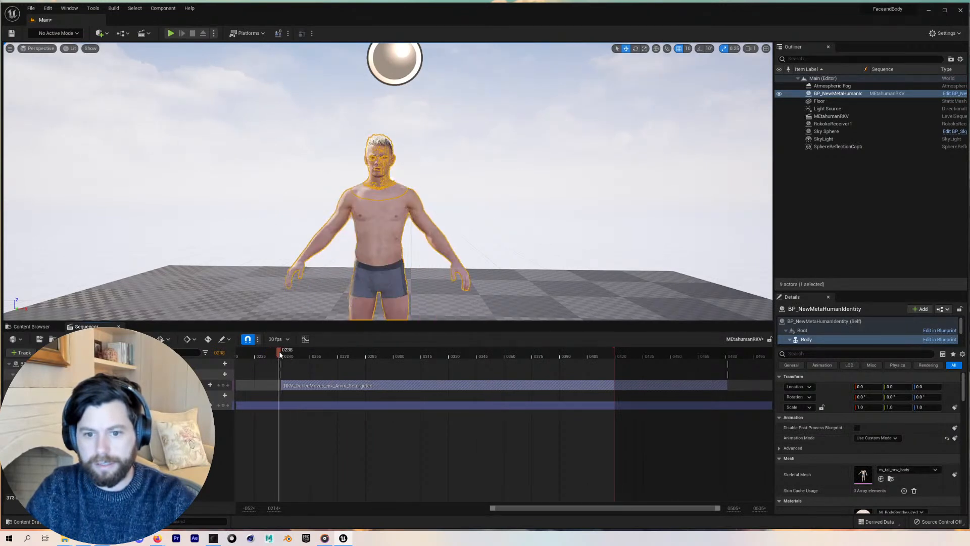
Move the RKV_DanceMoves_fbk_Anim_Retargeted section so it starts at frame 0000 of the sequence
mouse_move(313, 385)
mouse_down()
mouse_move(243, 385)
mouse_move(309, 382)
mouse_up()
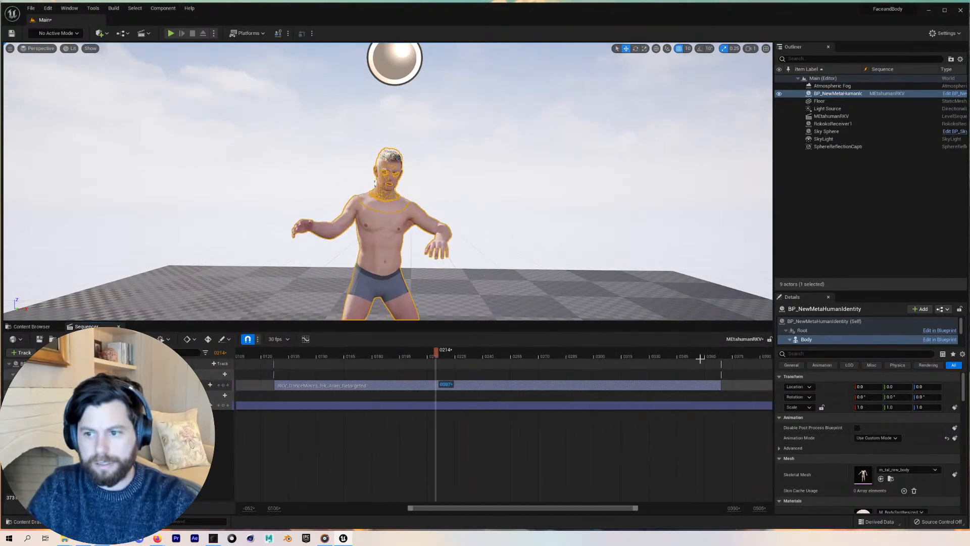
right_drag(630, 380, 637, 380)
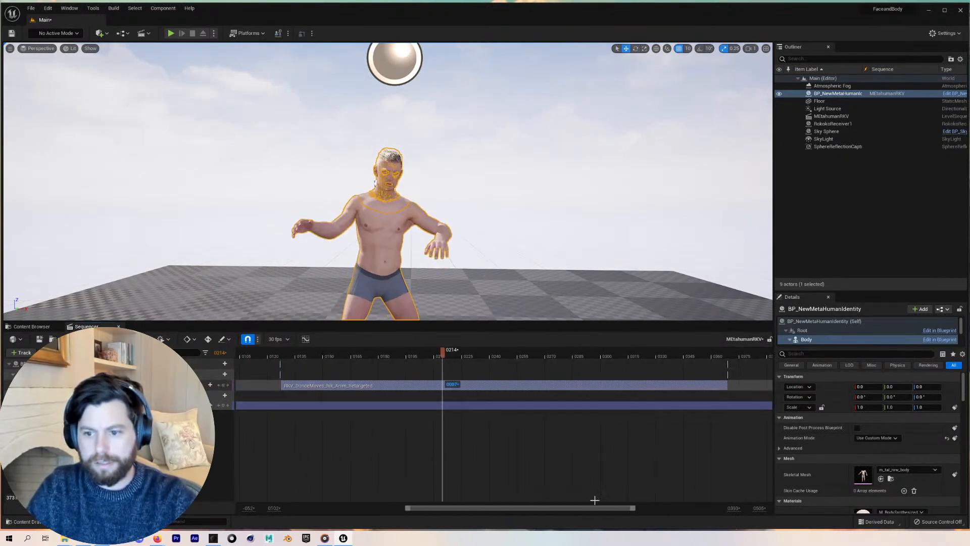
drag(634, 508, 779, 523)
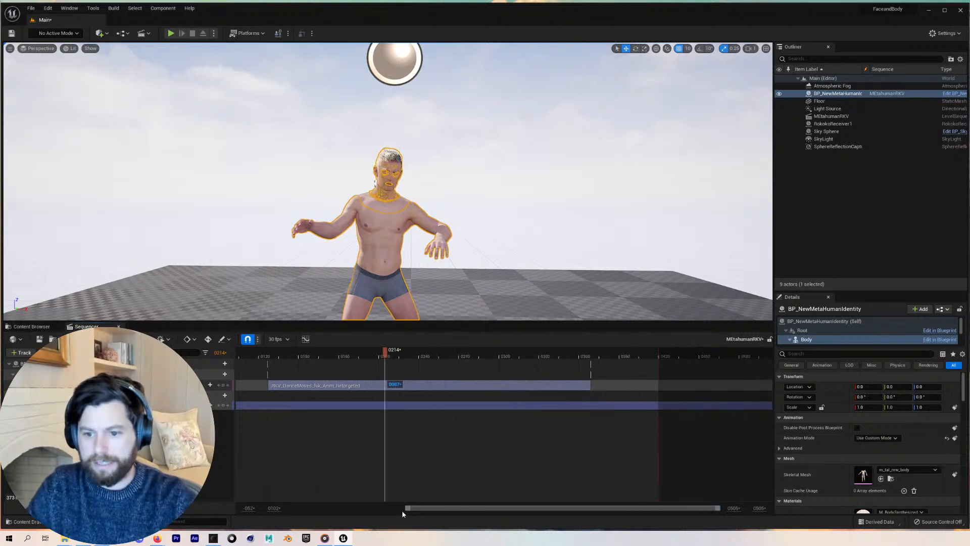
drag(405, 508, 210, 502)
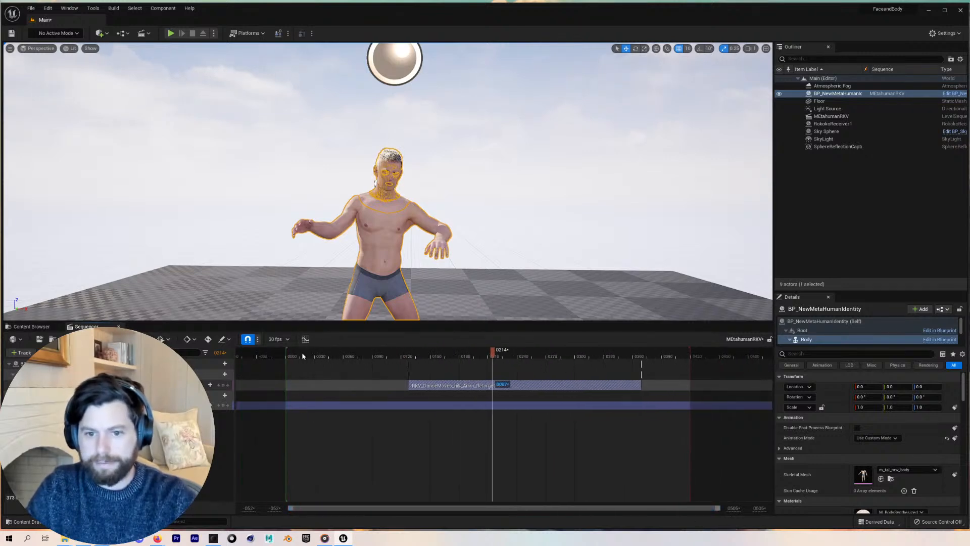
click(288, 354)
drag(444, 385, 316, 381)
Extend the playback range end to the animation section's end and play the sequence from the start
mouse_move(691, 355)
mouse_down()
mouse_move(520, 357)
mouse_move(525, 388)
mouse_move(736, 387)
mouse_up()
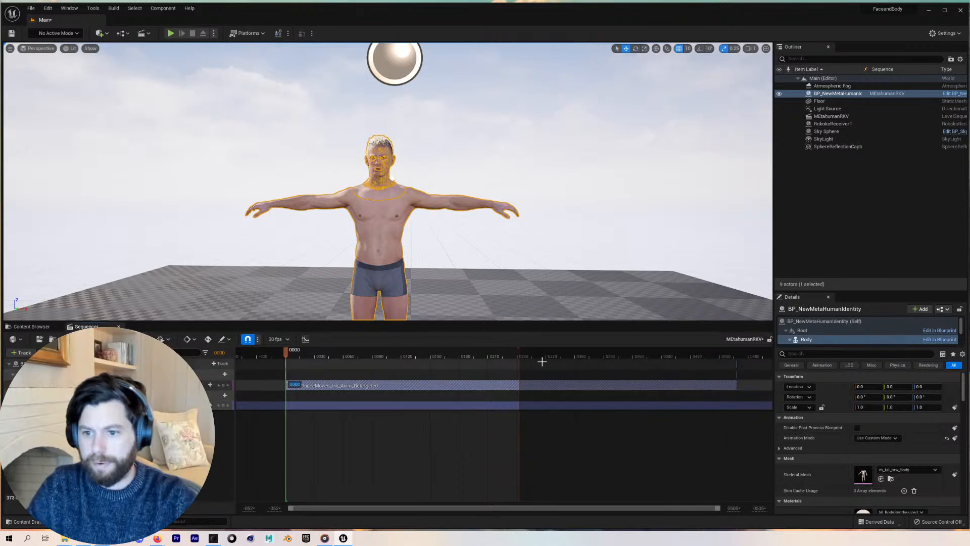
drag(522, 359, 734, 363)
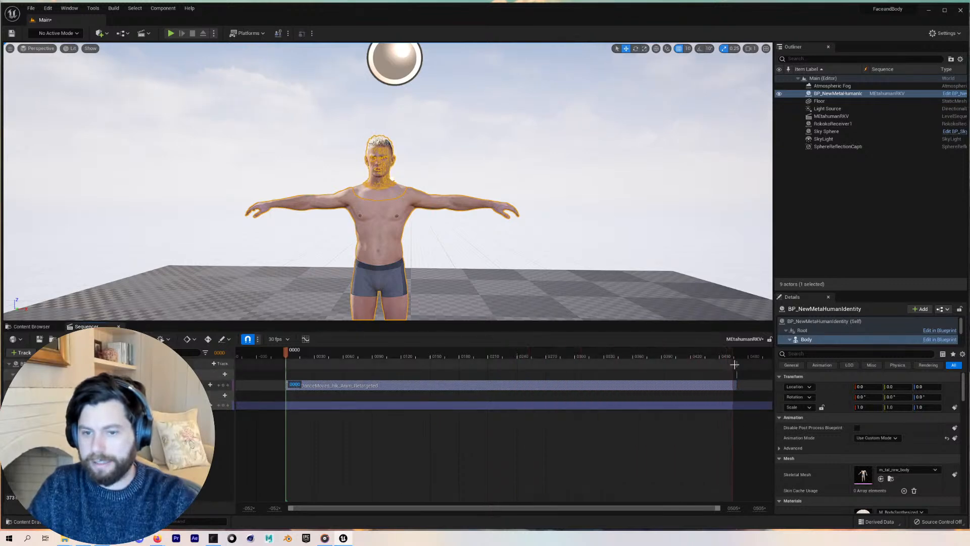
key(space)
drag(322, 355, 278, 350)
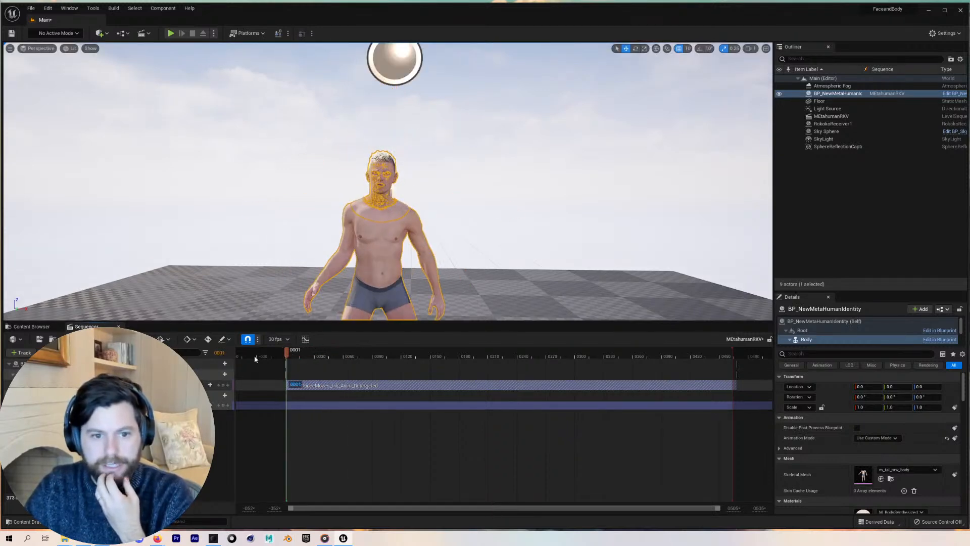
click(223, 364)
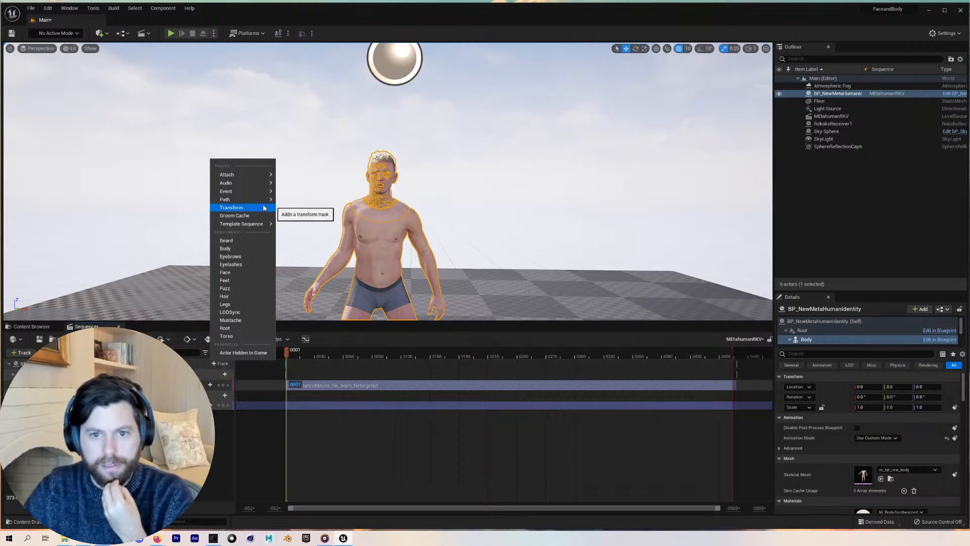
mouse_move(244, 174)
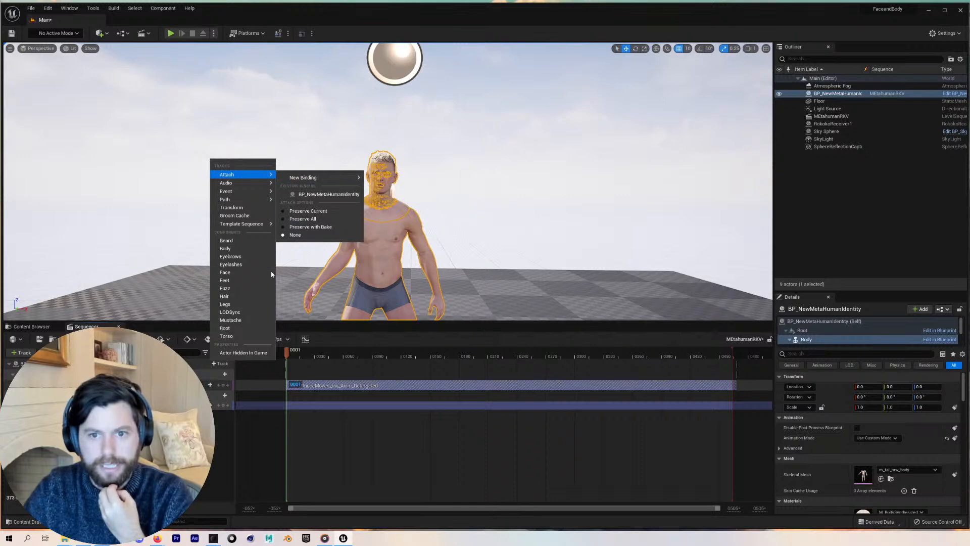
click(222, 377)
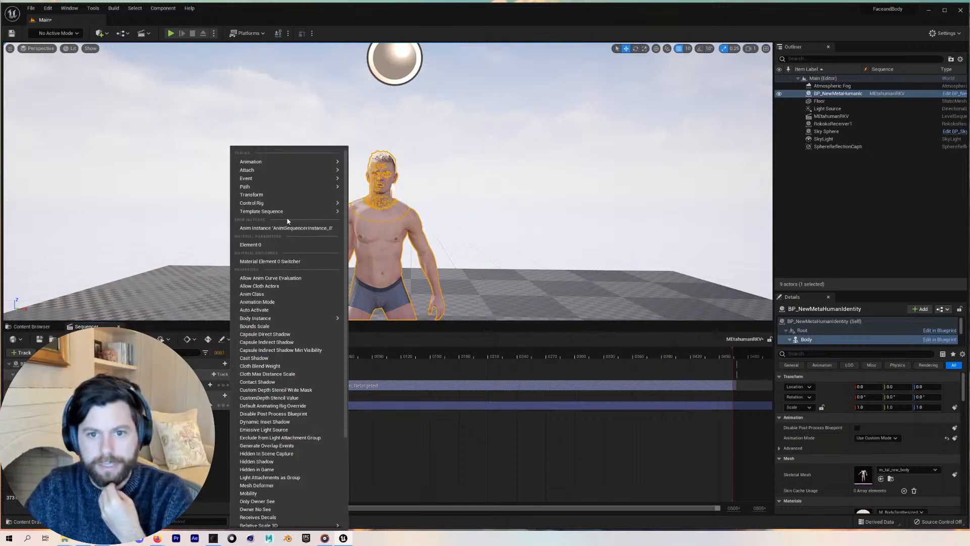
mouse_move(291, 203)
mouse_move(286, 161)
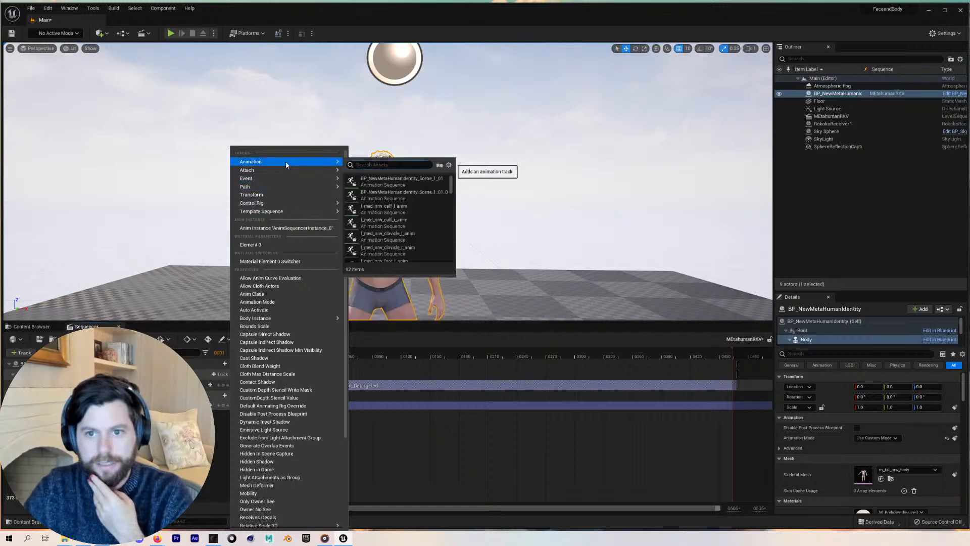
click(416, 435)
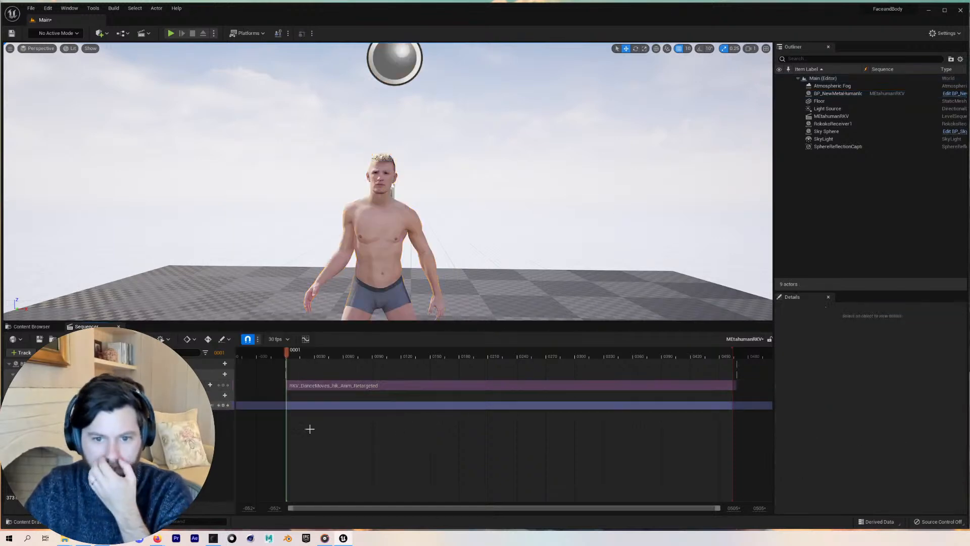